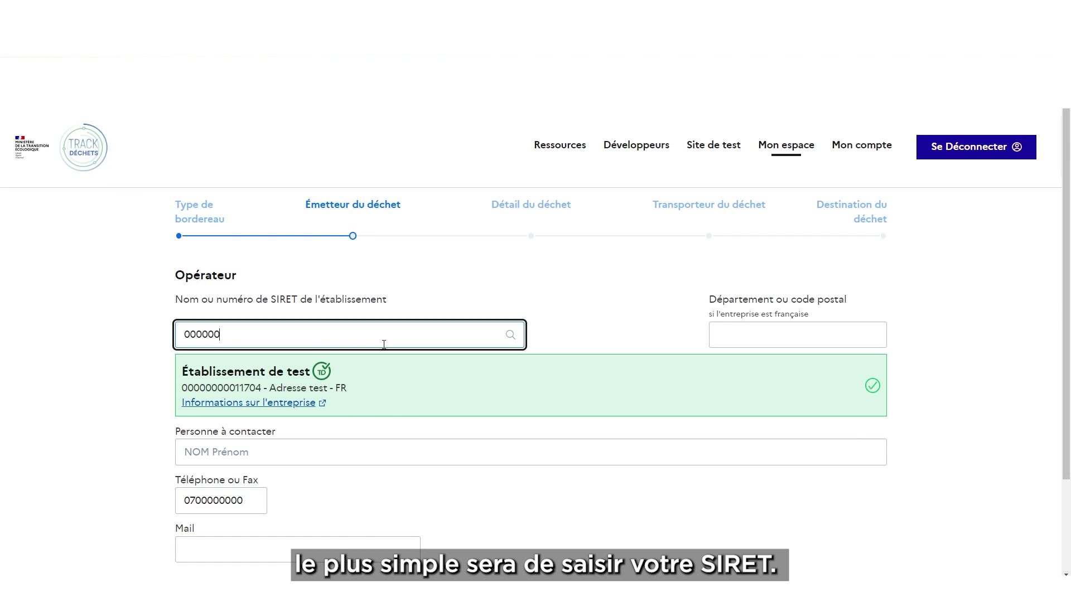
Search the operator by SIRET and select Établissement de test
type("00011709")
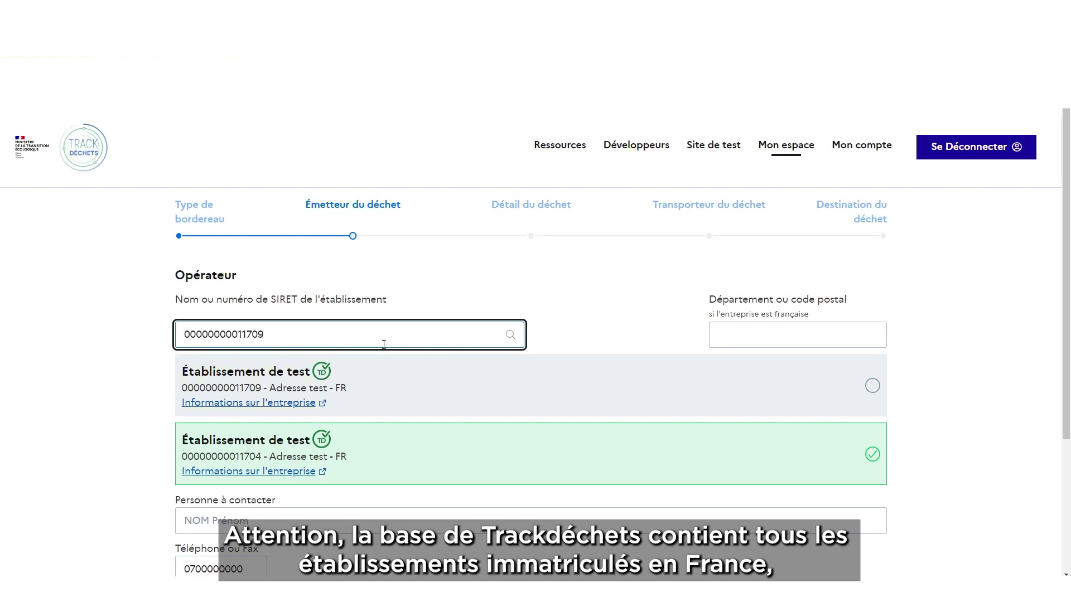
left_click(367, 393)
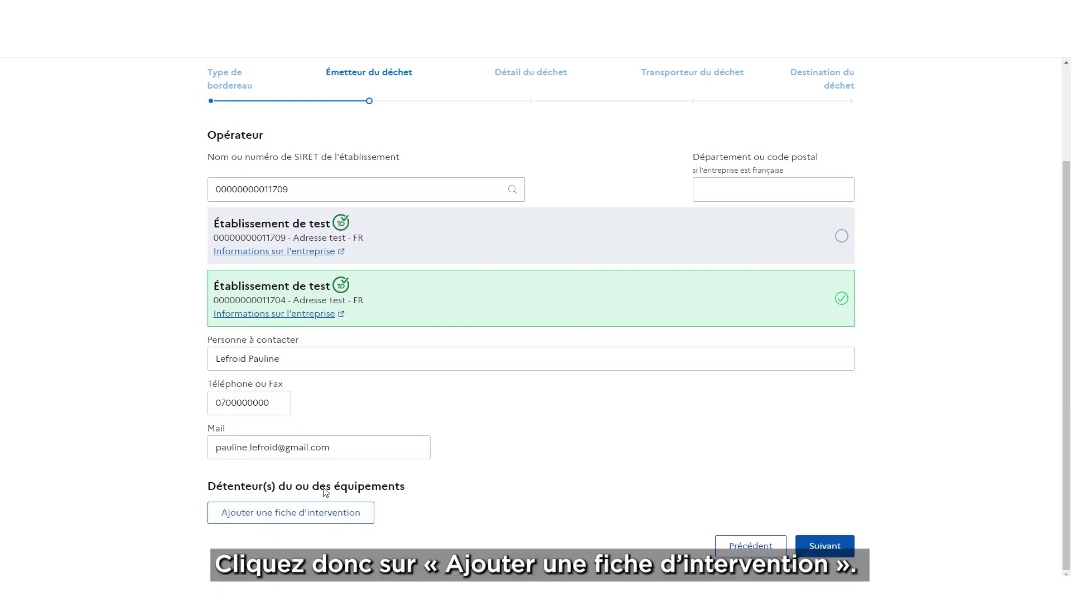
Finish the operator's e-mail and start intervention sheet LFP-001-2023 with 5 kg of fluid
left_click(352, 439)
left_click(329, 516)
left_click(322, 262)
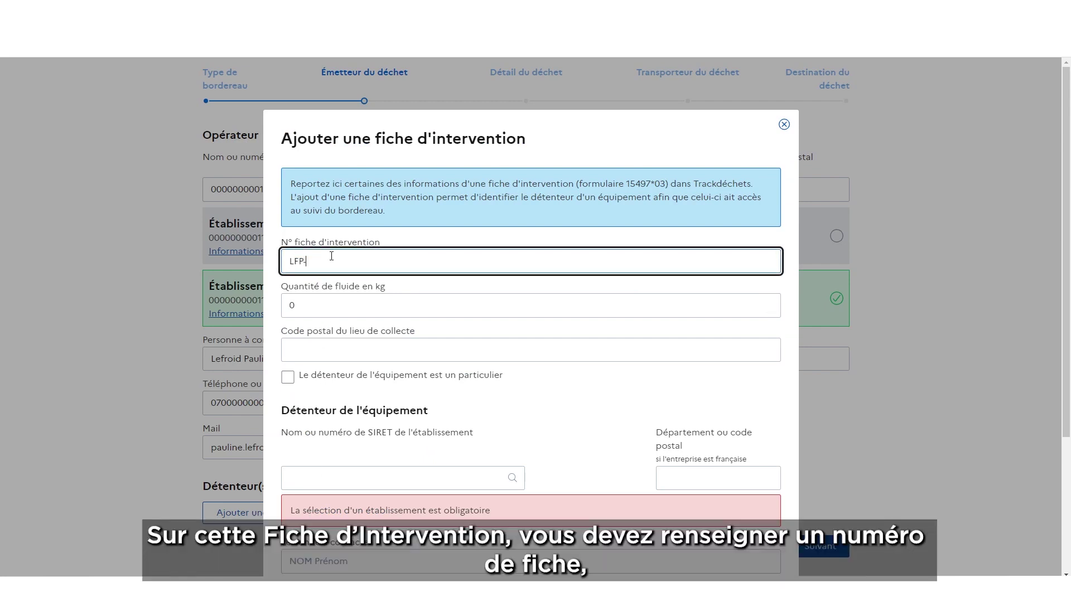
left_click(296, 306)
type("5")
left_click(358, 342)
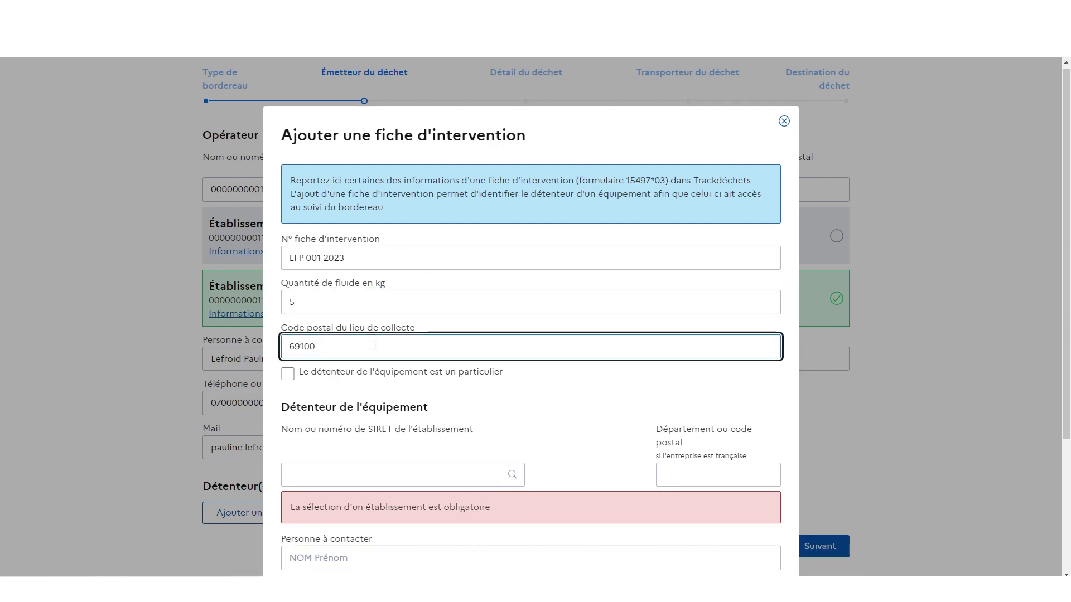
scroll(357, 342, "down", 2)
Find and select BOULANGERIE ALEXANDRE at postcode 69100 as the equipment holder
left_click(359, 362)
type("boulanger")
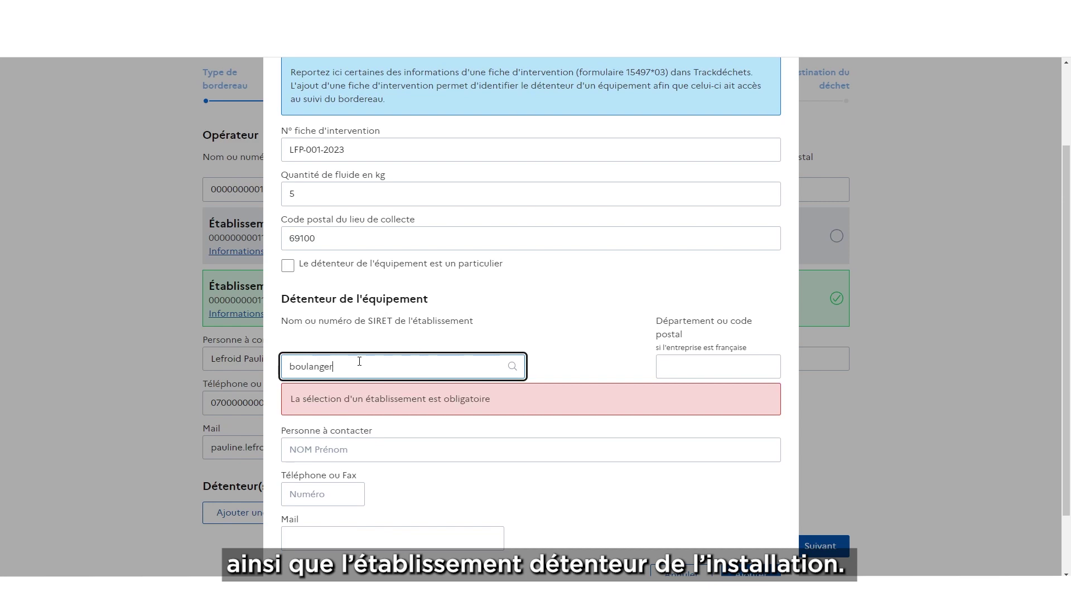
type("ie")
left_click(678, 367)
type("69")
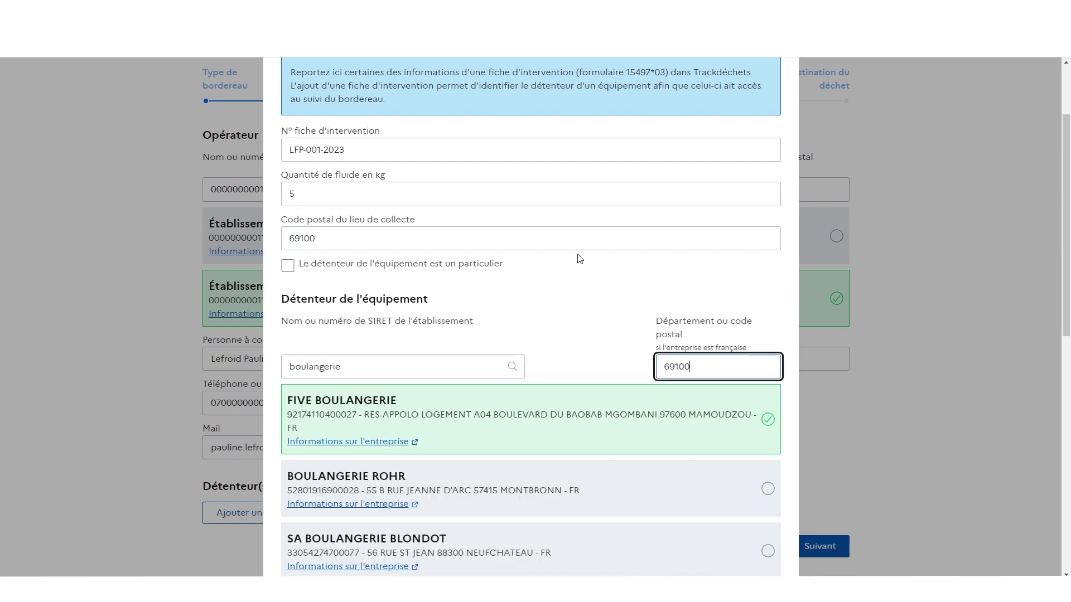
type("100")
left_click(524, 451)
Enter the holder's contact person, phone number and e-mail, and add the sheet
scroll(510, 468, "down", 7)
left_click(398, 384)
type("Mr Boulanger")
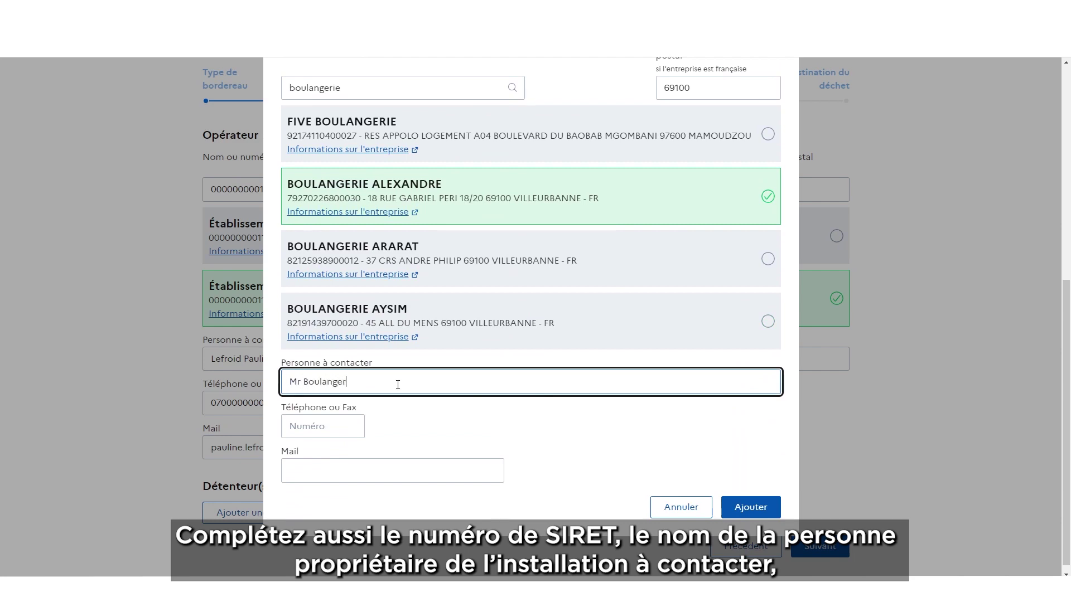
left_click(350, 426)
type("0600000000")
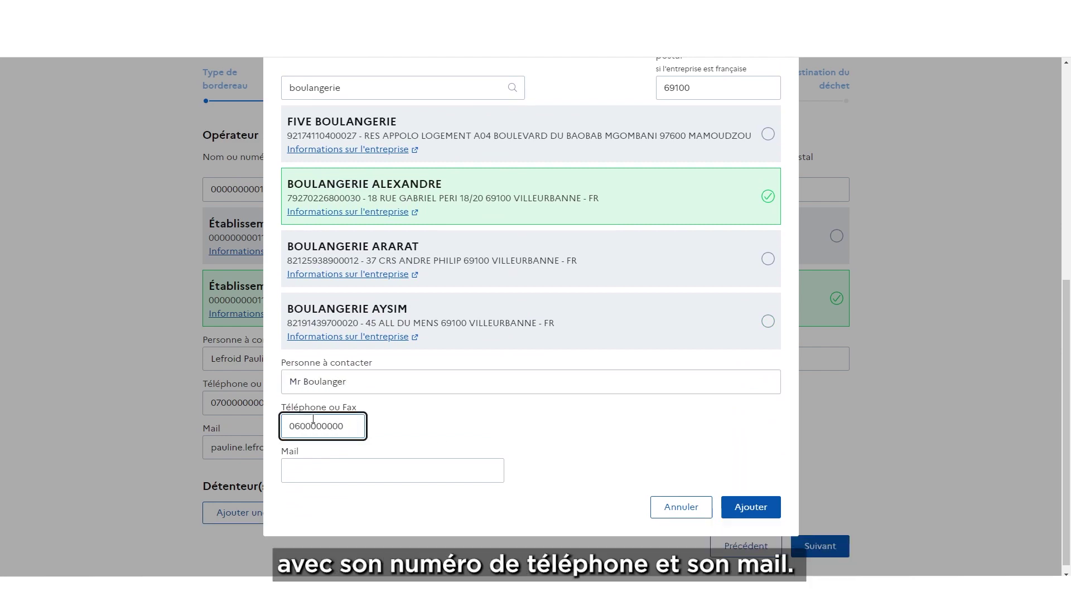
key("Tab")
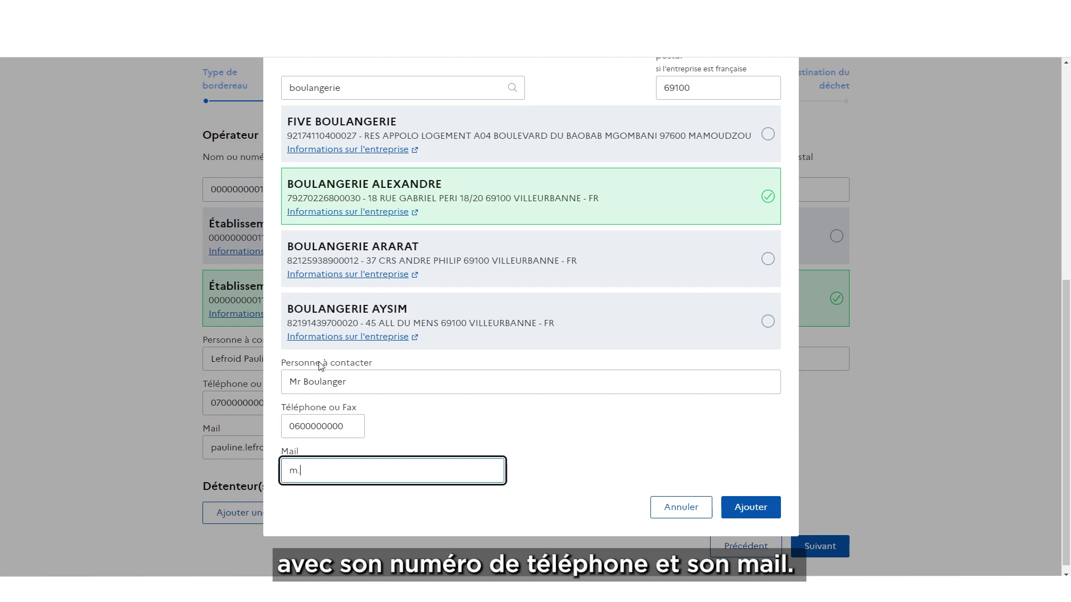
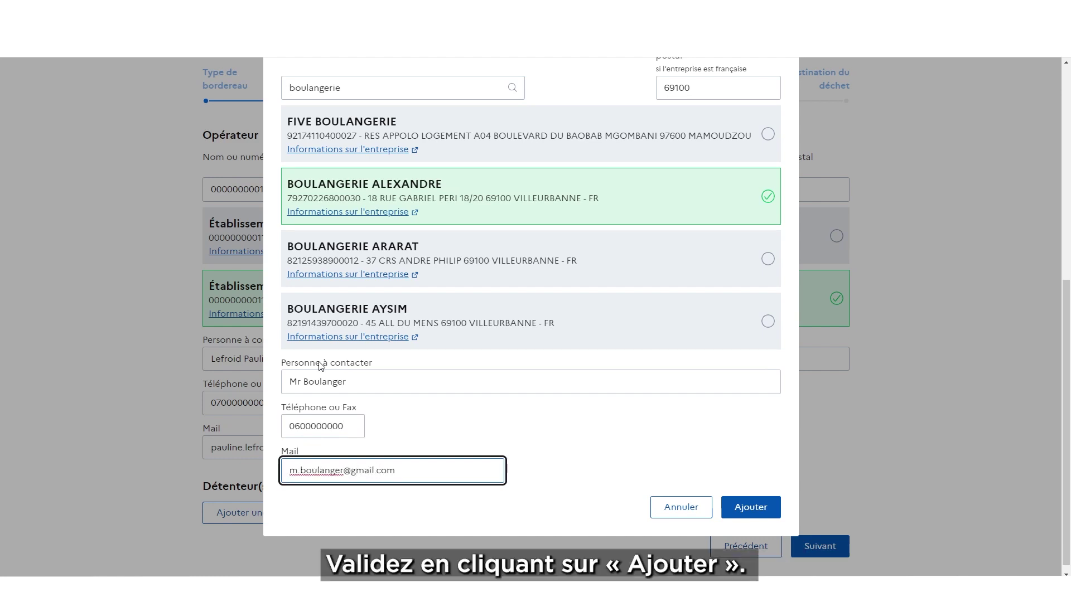
left_click(762, 513)
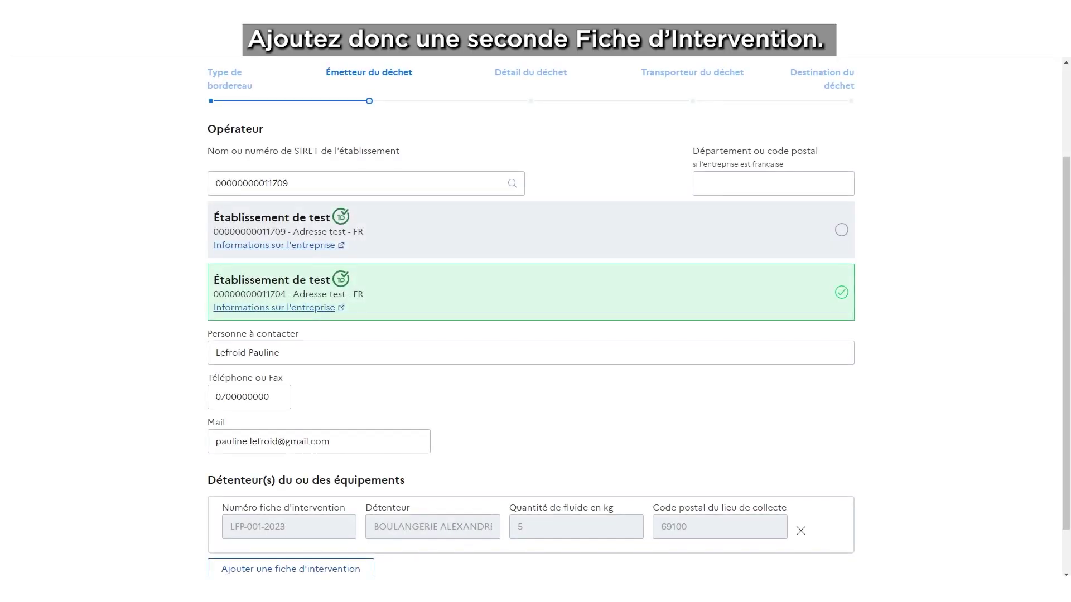
scroll(544, 465, "down", 1)
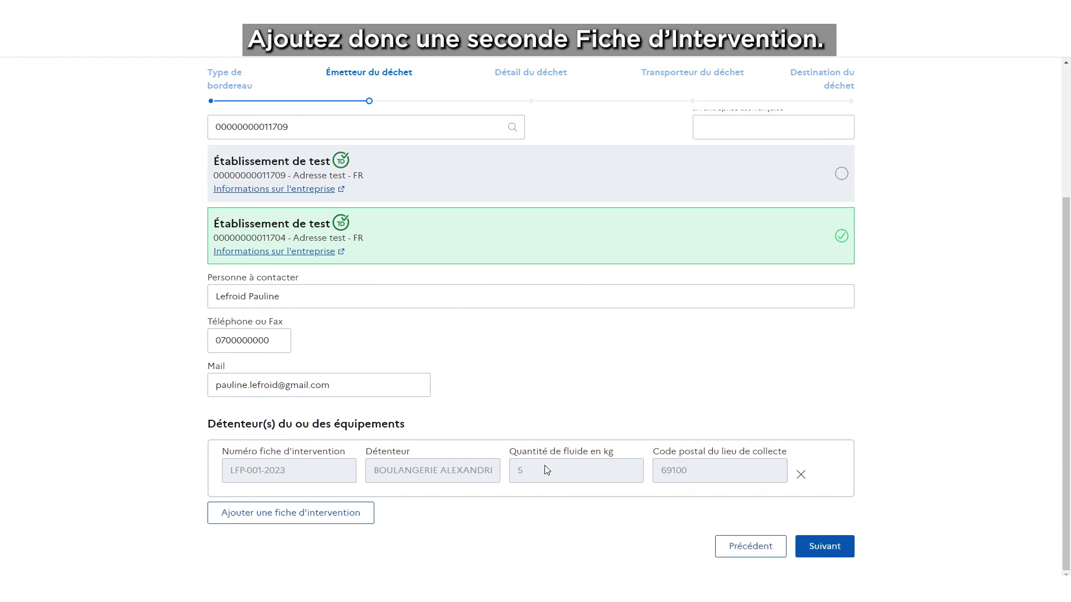
Start a second intervention sheet LFP-002-2023 with 2 kg of fluid
left_click(317, 513)
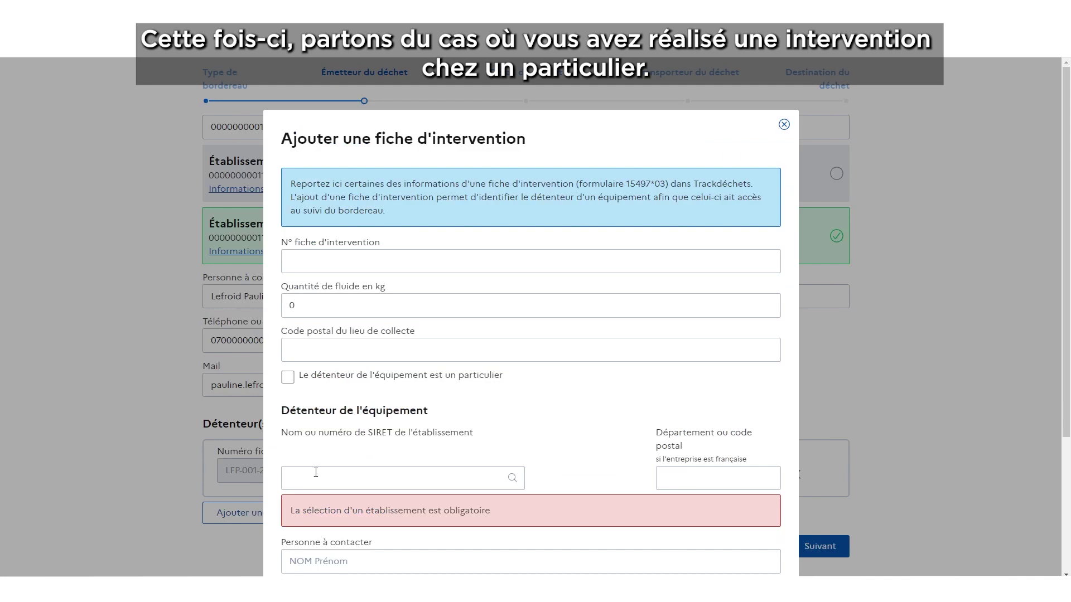
left_click(293, 260)
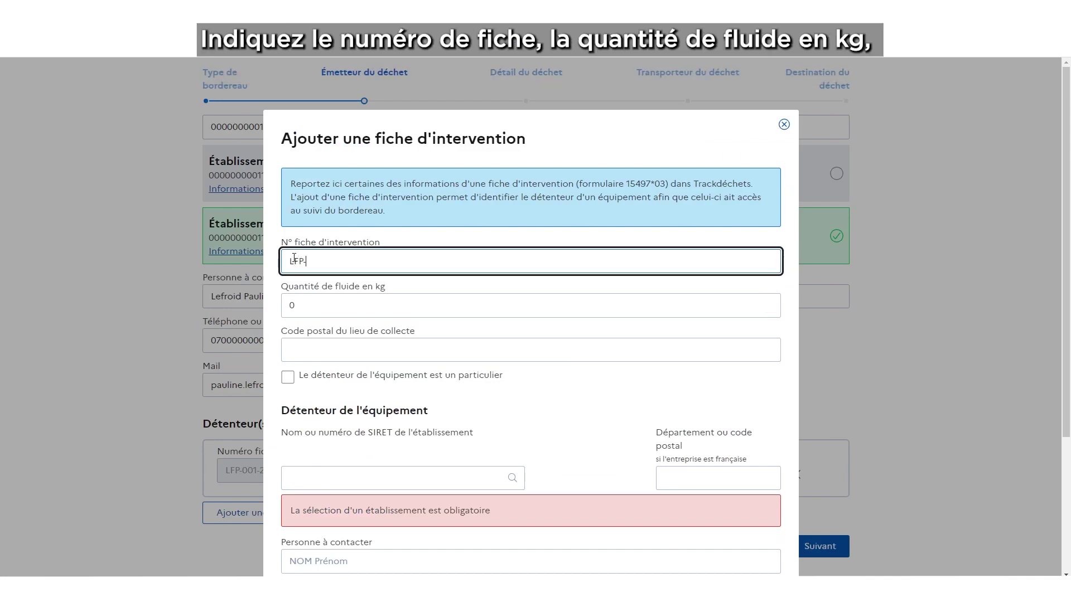
type("LFP-002-2023")
key("Tab")
type("2")
key("Tab")
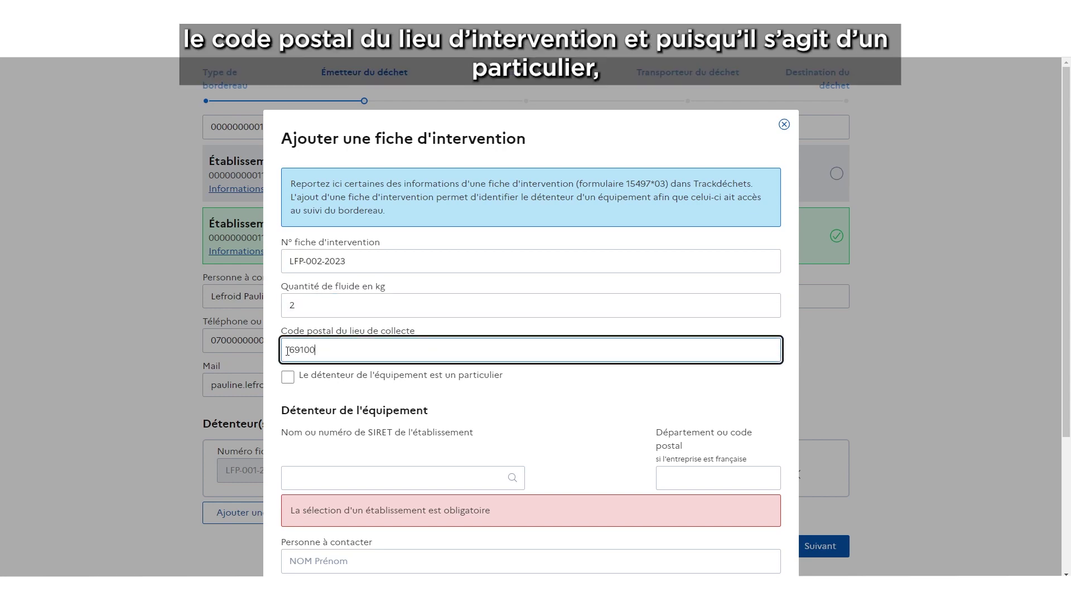
Set a private individual as holder with their full name and address, and add the sheet
left_click(287, 377)
scroll(352, 399, "down", 1)
left_click(344, 397)
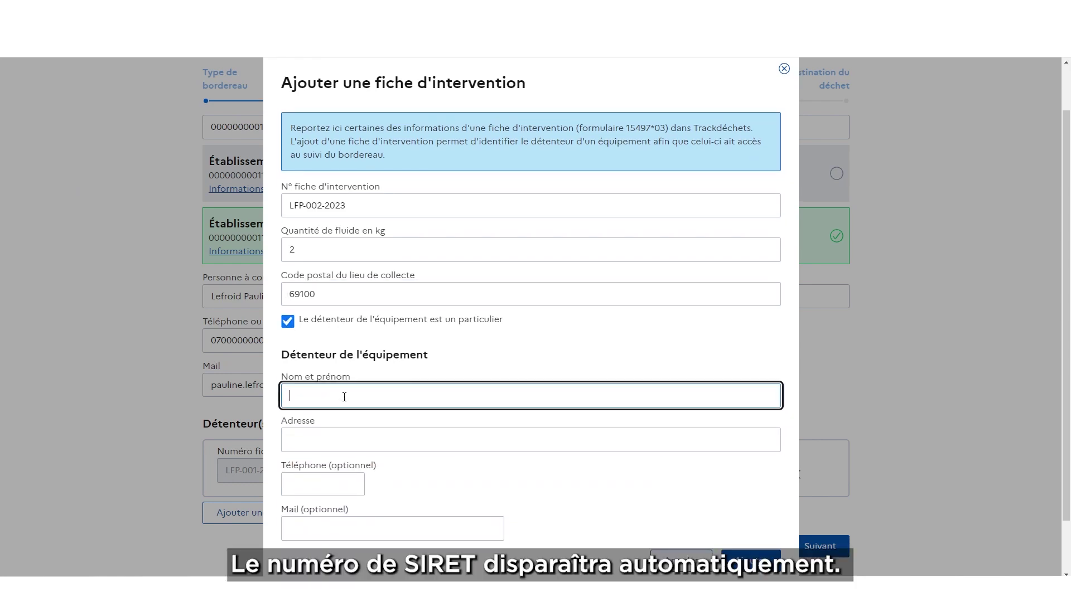
type("Mme Durant")
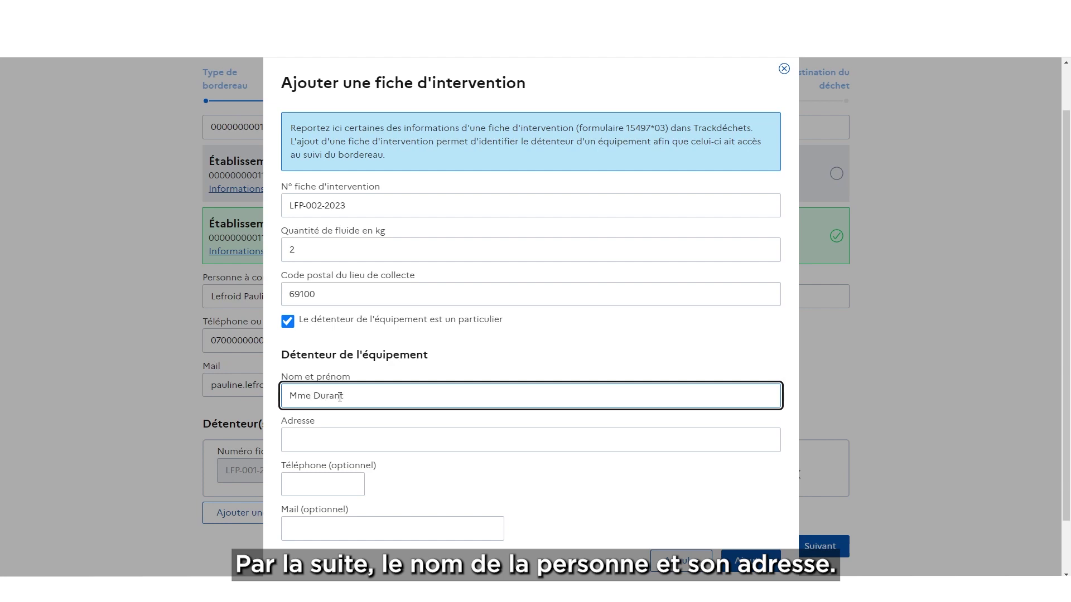
left_click(328, 439)
type("Rue de l'adresse")
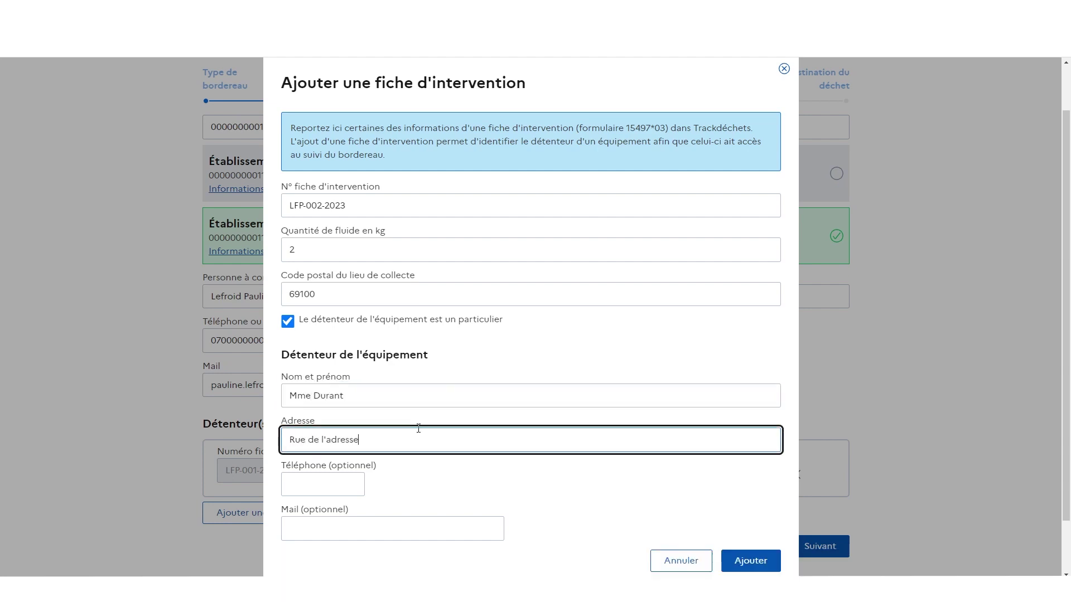
type(" 69100 Villeurbanne")
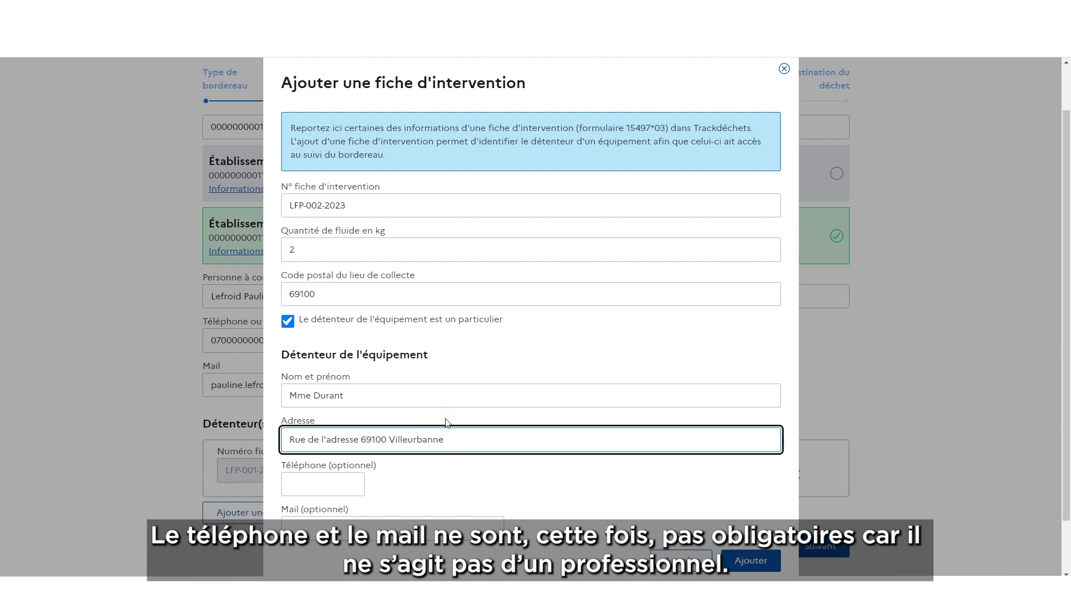
scroll(472, 469, "down", 1)
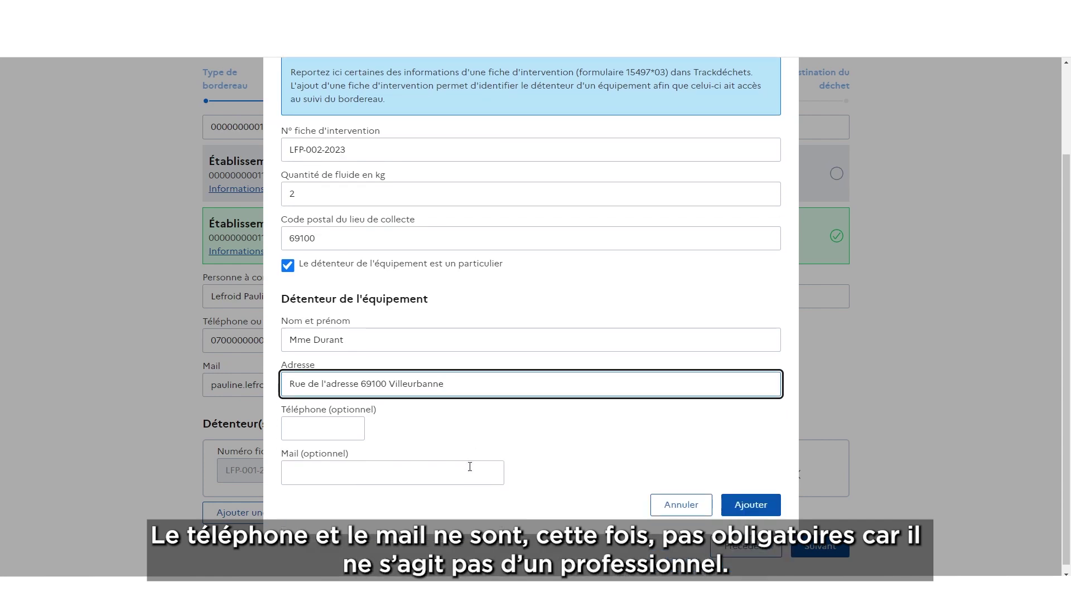
left_click(765, 507)
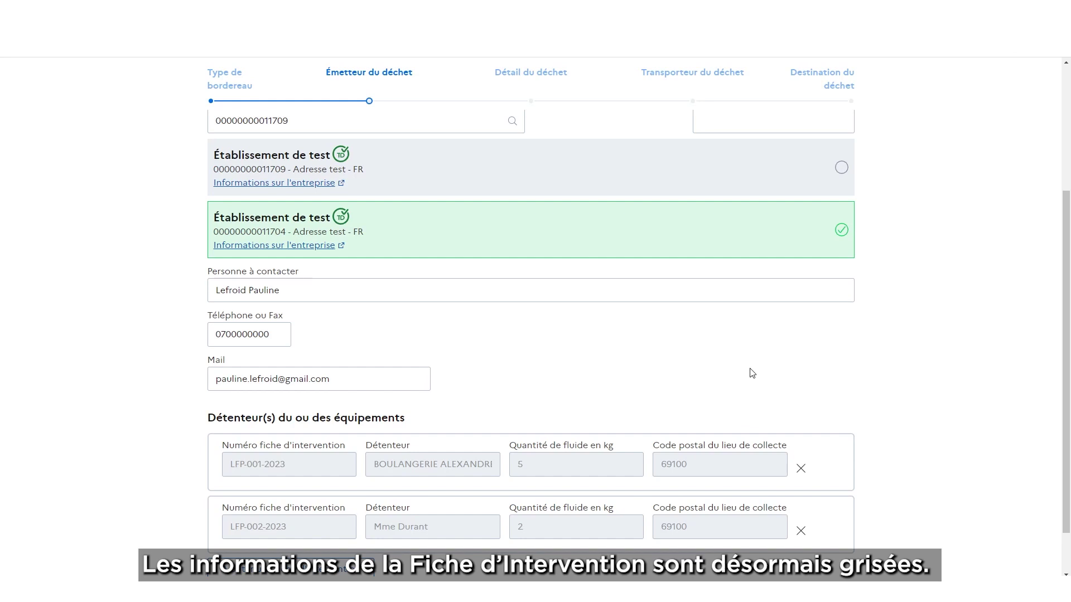
Continue from the emitter step to the Détail du déchet step
scroll(752, 375, "down", 1)
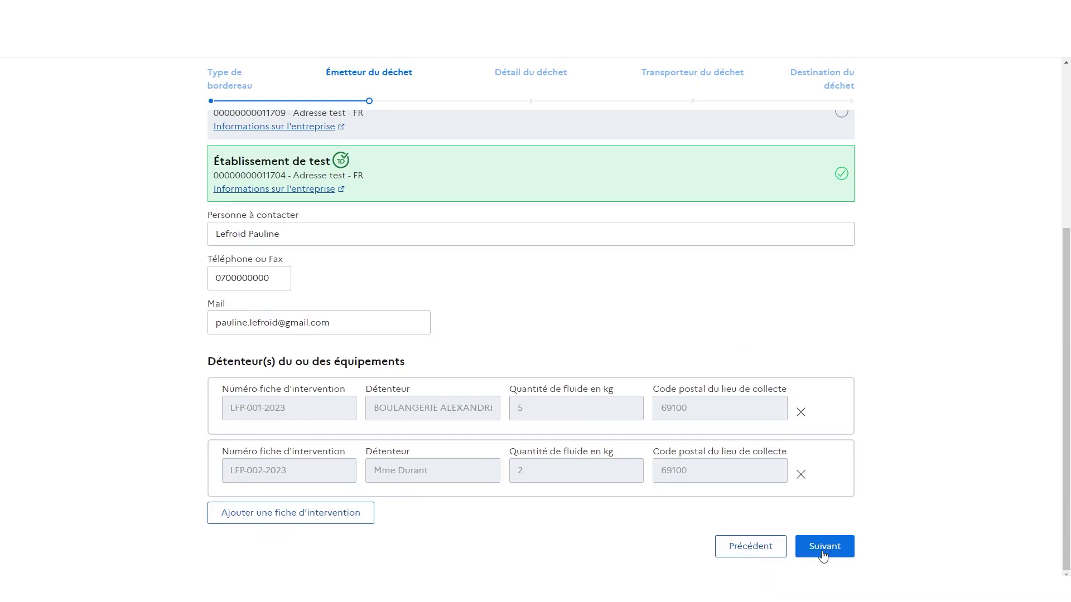
left_click(824, 547)
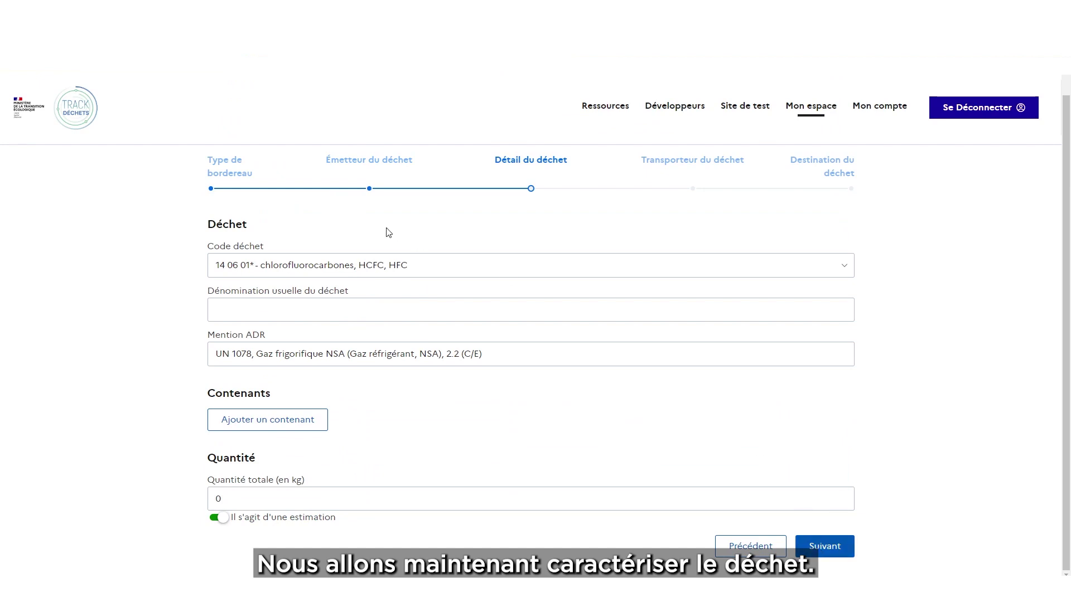
Keep waste code 14 06 01* and enter R134a as the usual waste name
left_click(364, 273)
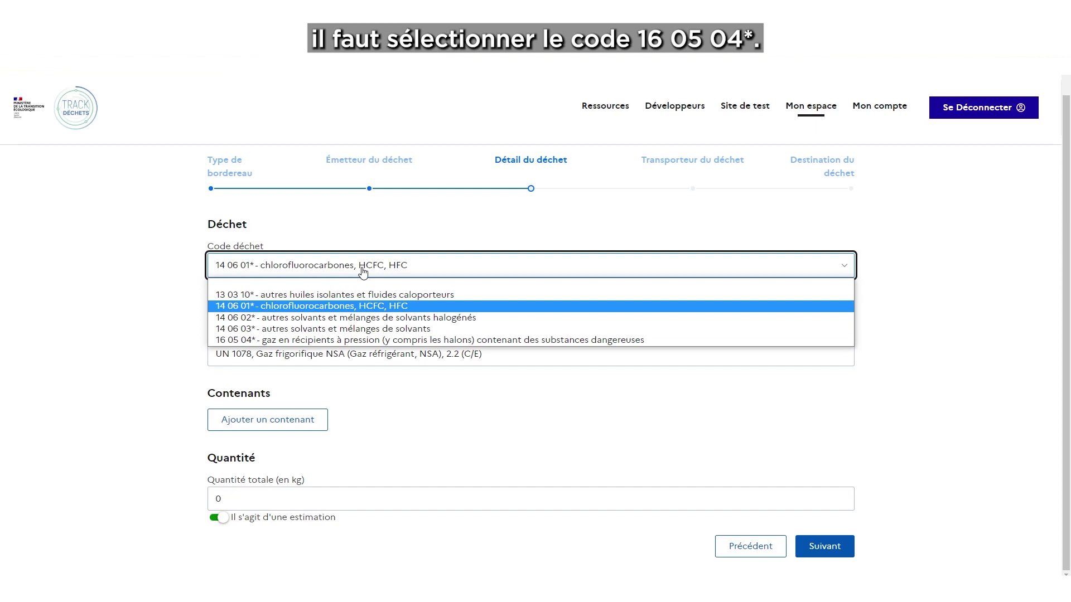
left_click(363, 267)
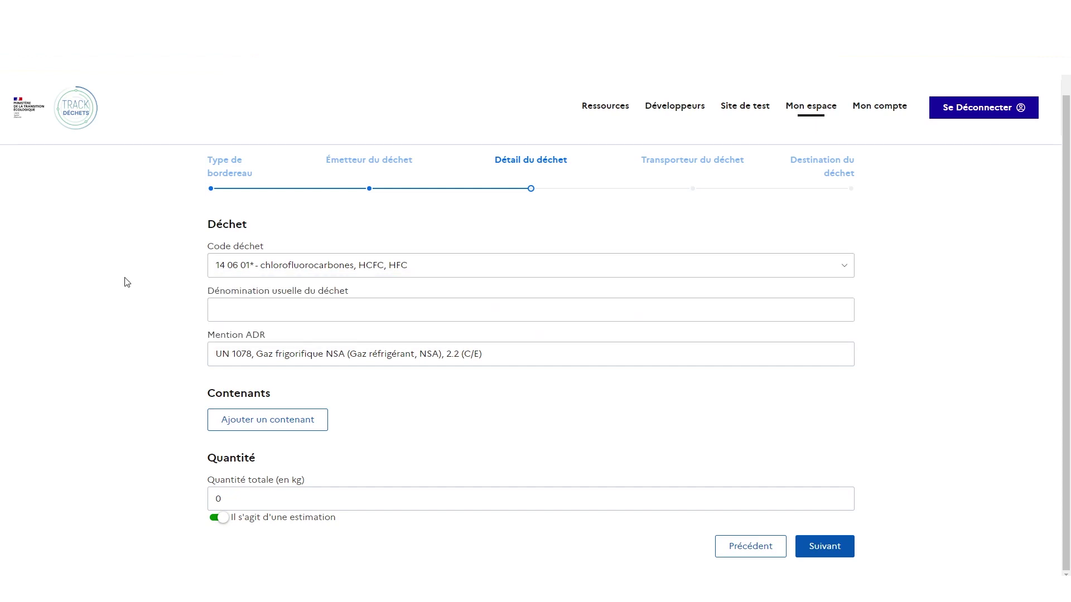
left_click(334, 308)
type("R134a")
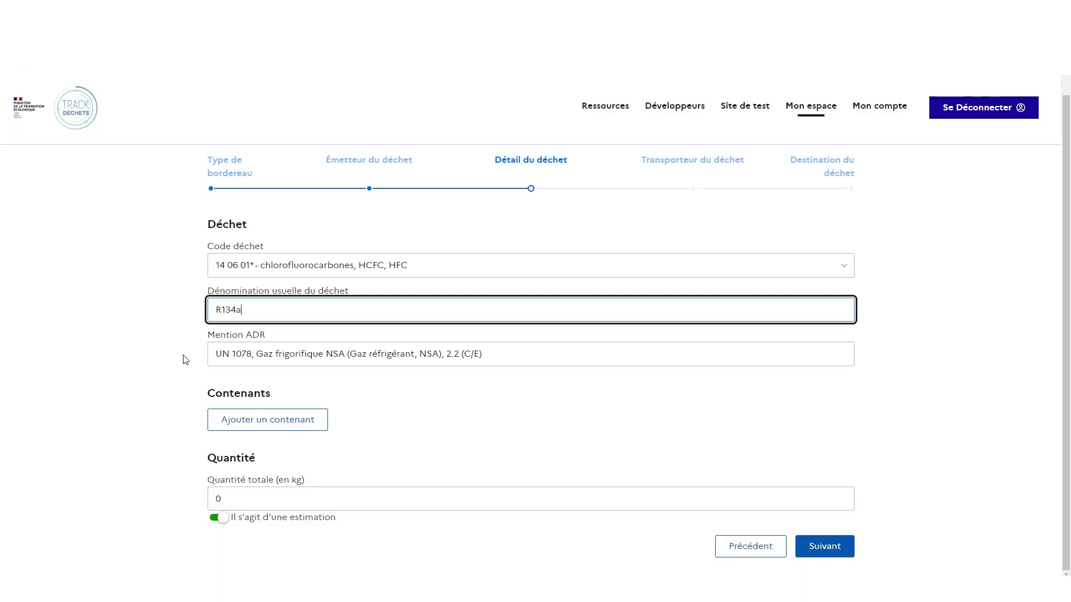
Add a Bouteille container row under Contenants
left_click(309, 422)
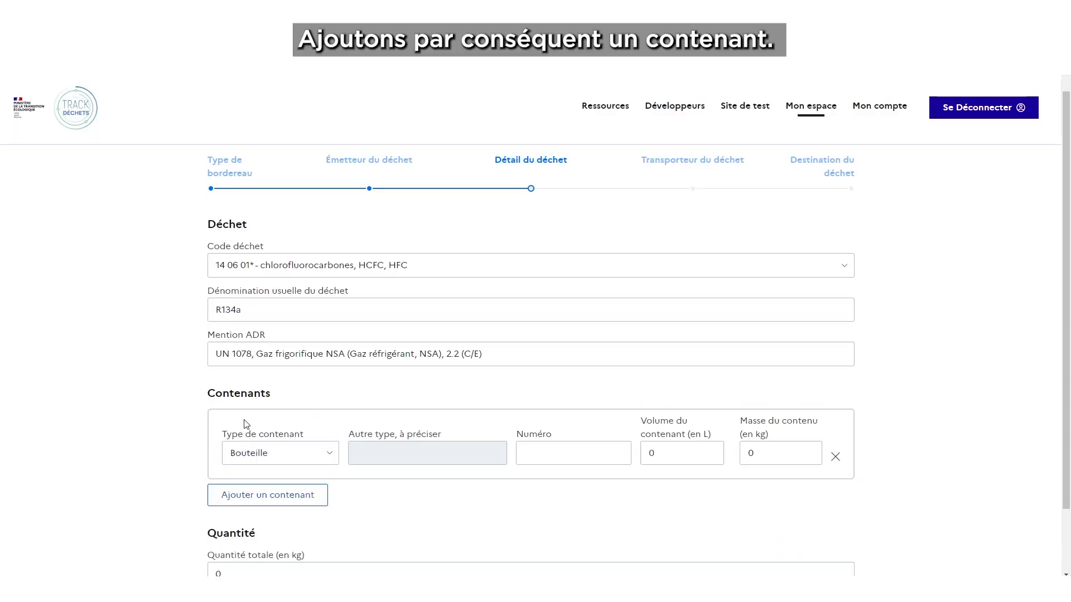
Record bottle 547372 at 12 L holding 7 kg, then continue to the Transporteur step
scroll(246, 424, "down", 1)
scroll(246, 424, "down", 1)
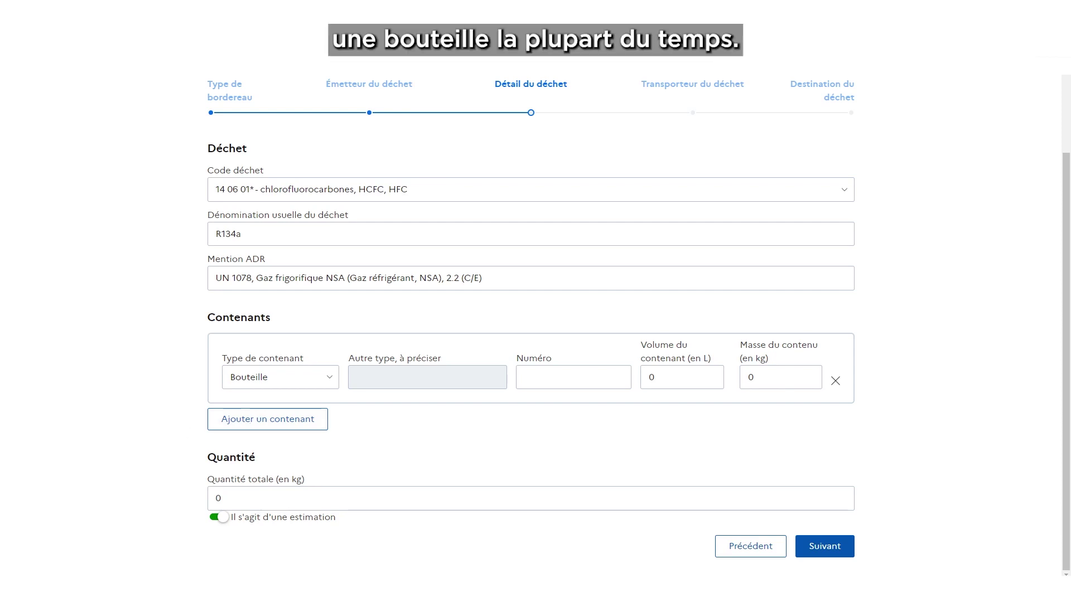
left_click(605, 382)
type("547372")
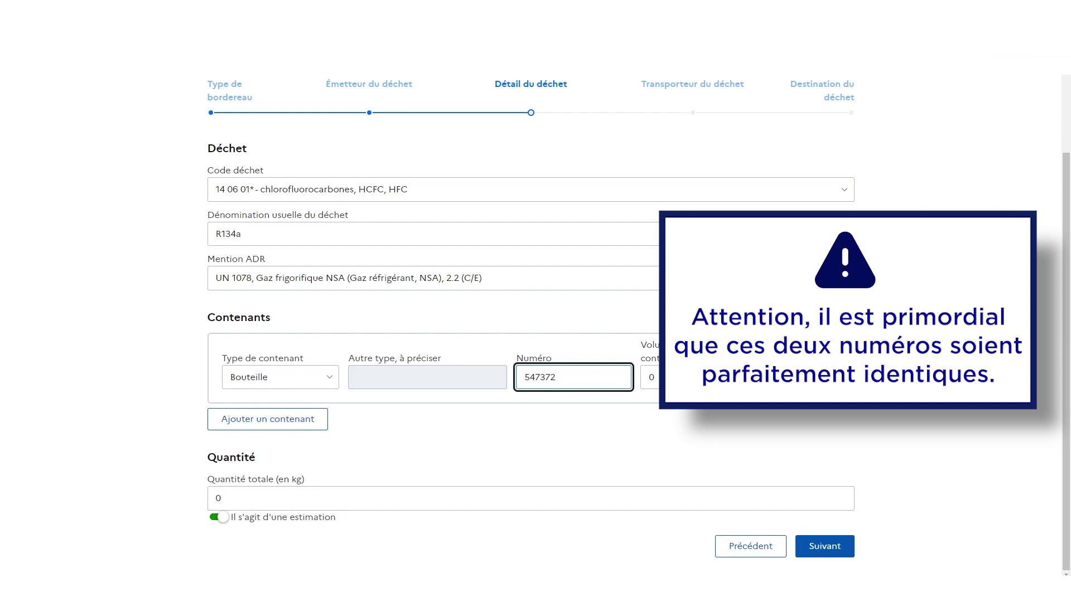
left_click(677, 374)
type("12")
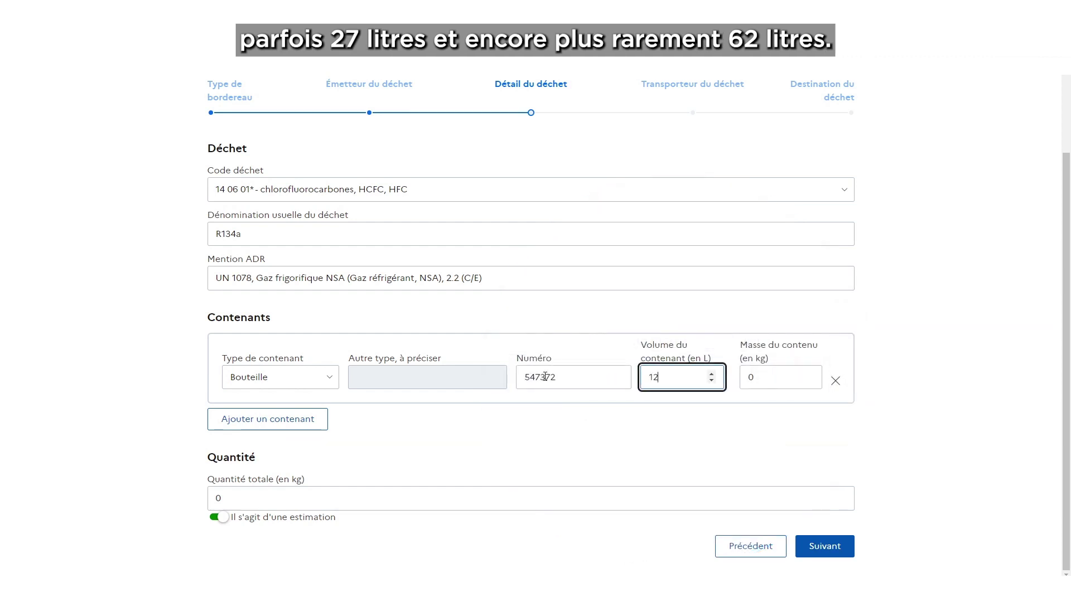
left_click(749, 372)
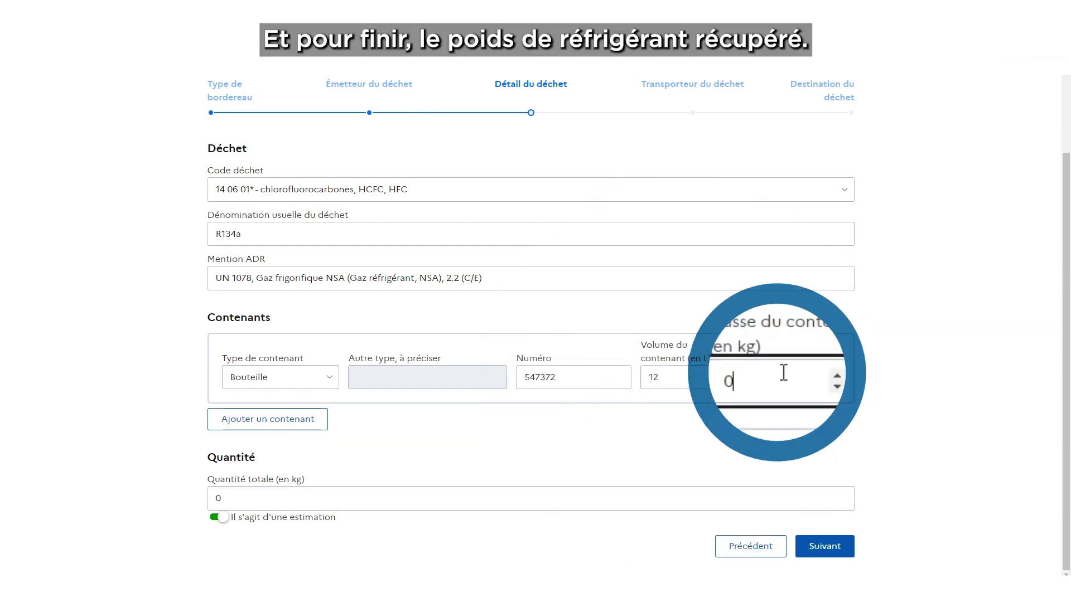
key("BackSpace")
type("7")
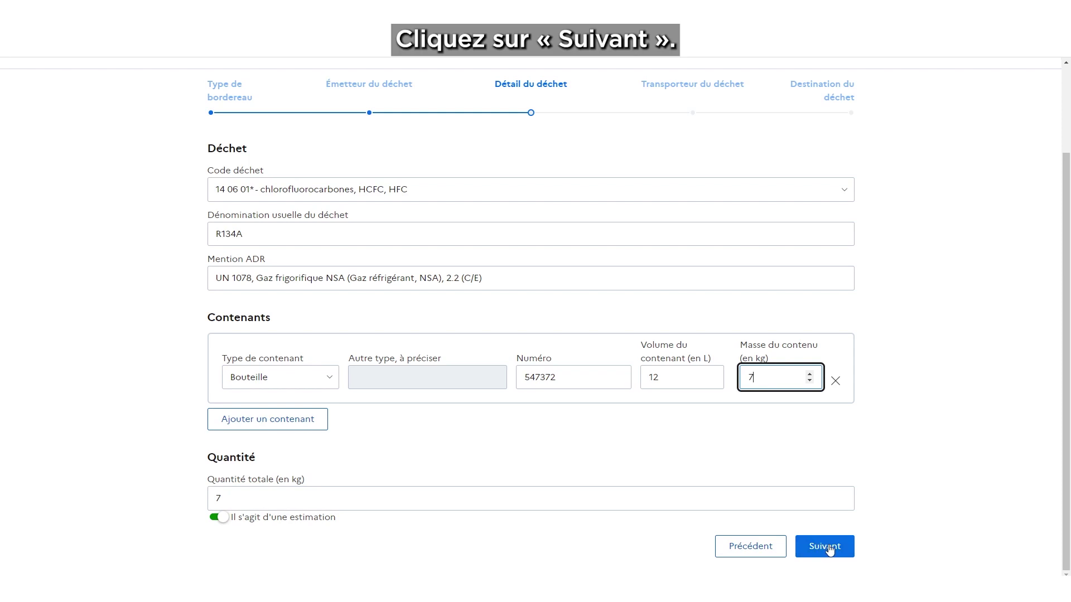
left_click(834, 550)
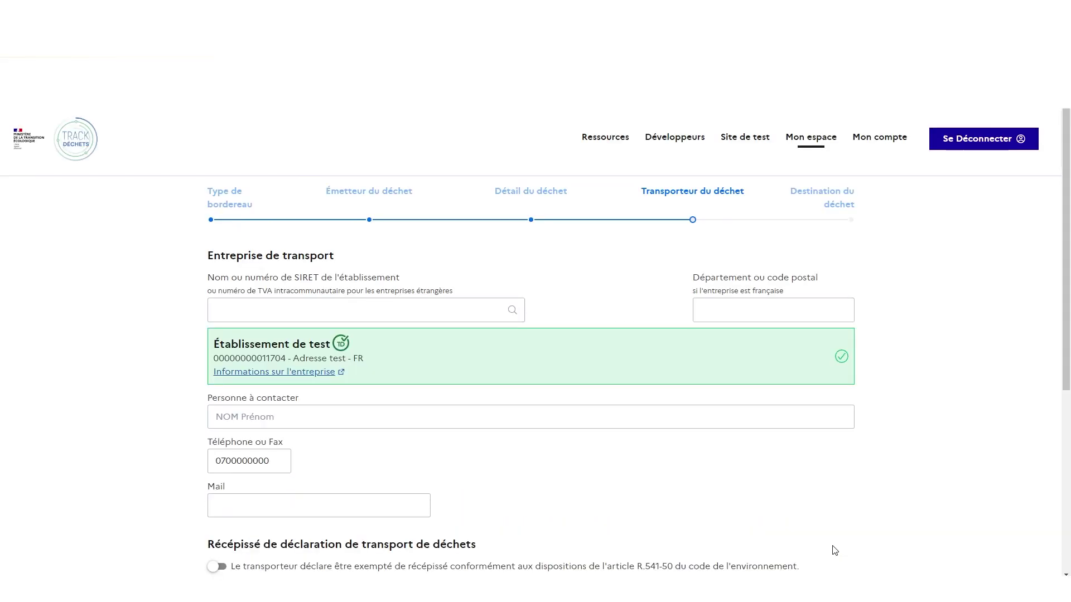
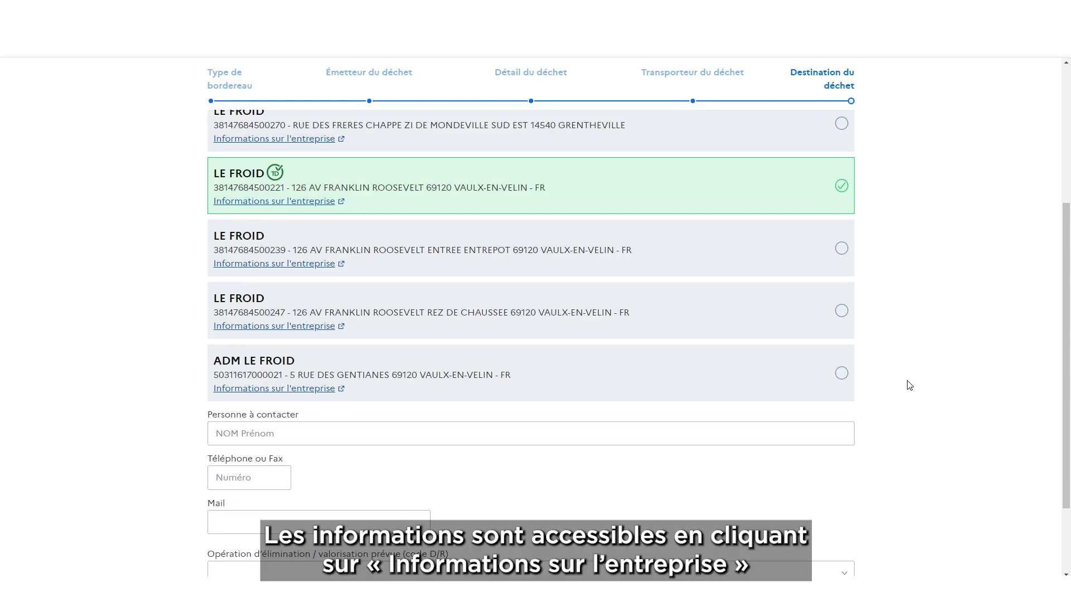
Copy LE FROID's e-mail from its company information page into the destination's Mail field
left_click(286, 201)
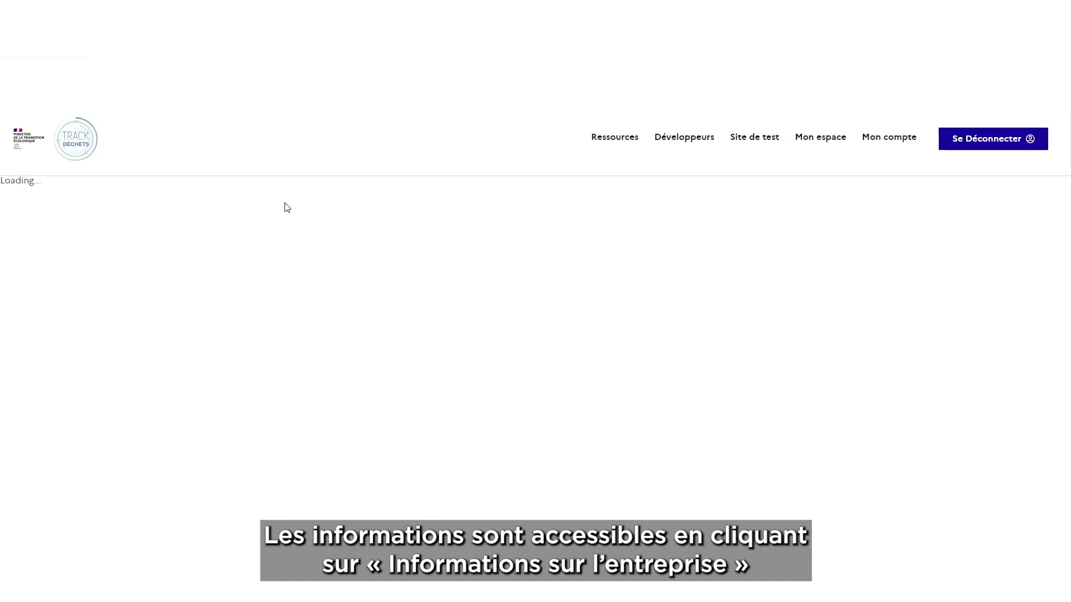
scroll(231, 259, "down", 1)
left_click_drag(305, 443, 213, 444)
key("ctrl+c")
key("ctrl+w")
left_click(251, 522)
key("ctrl+v")
Copy LE FROID's phone number into the destination's Téléphone field
key("ctrl+Tab")
left_click_drag(288, 478, 213, 478)
key("ctrl+c")
key("ctrl+Tab")
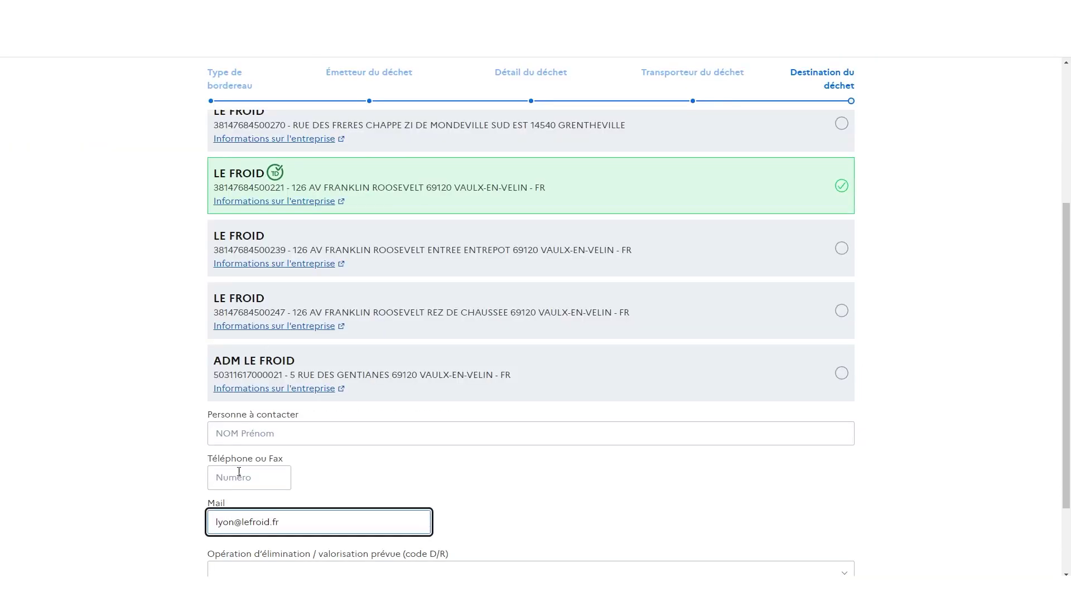
left_click(240, 478)
key("ctrl+v")
Fill in the destination's contact person name
left_click(249, 427)
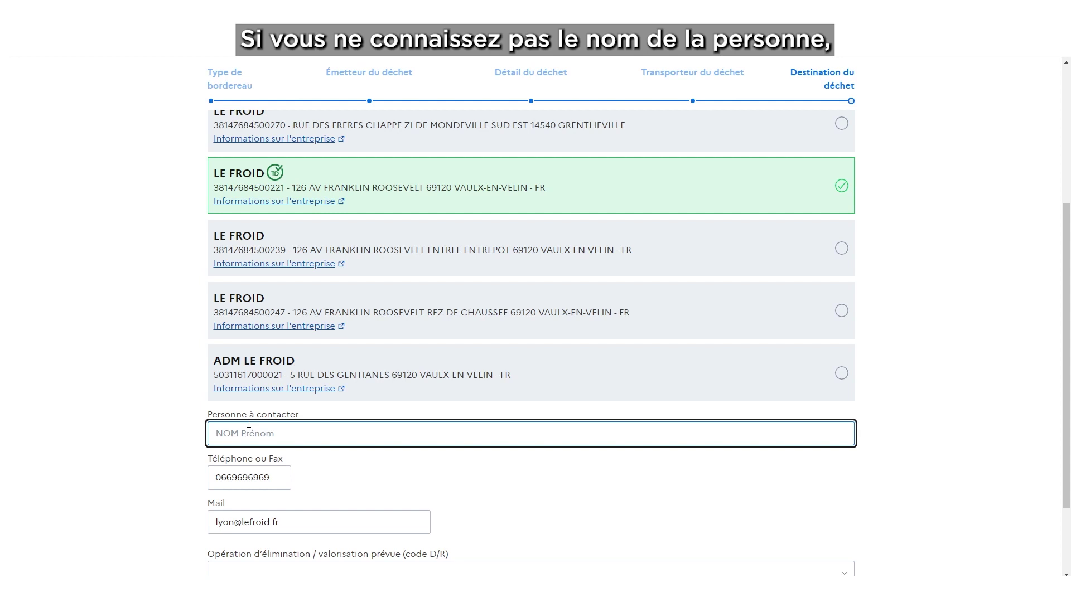
type("M")
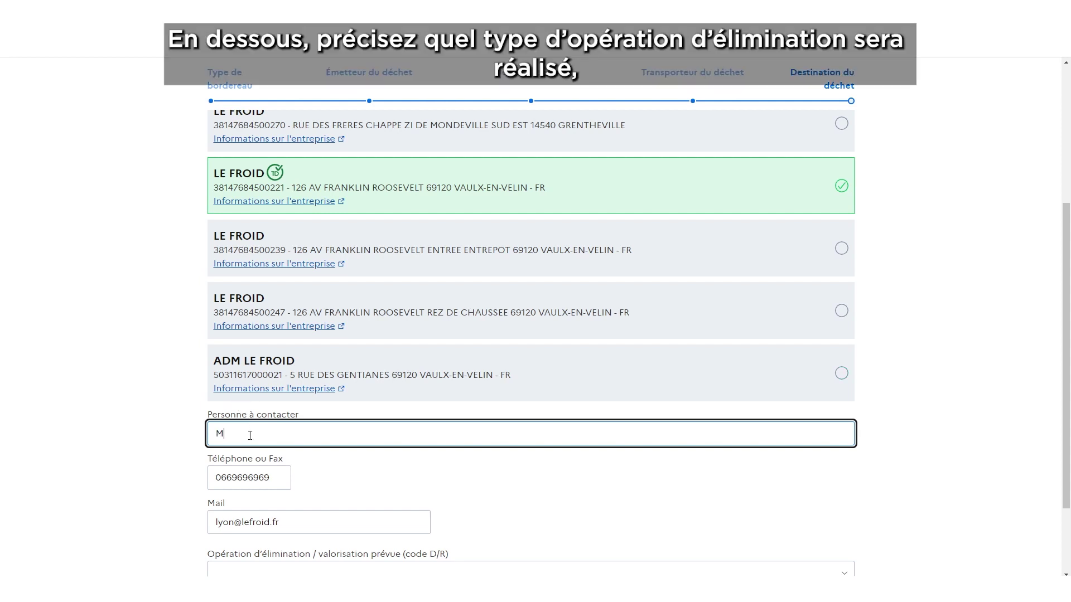
scroll(249, 445, "down", 2)
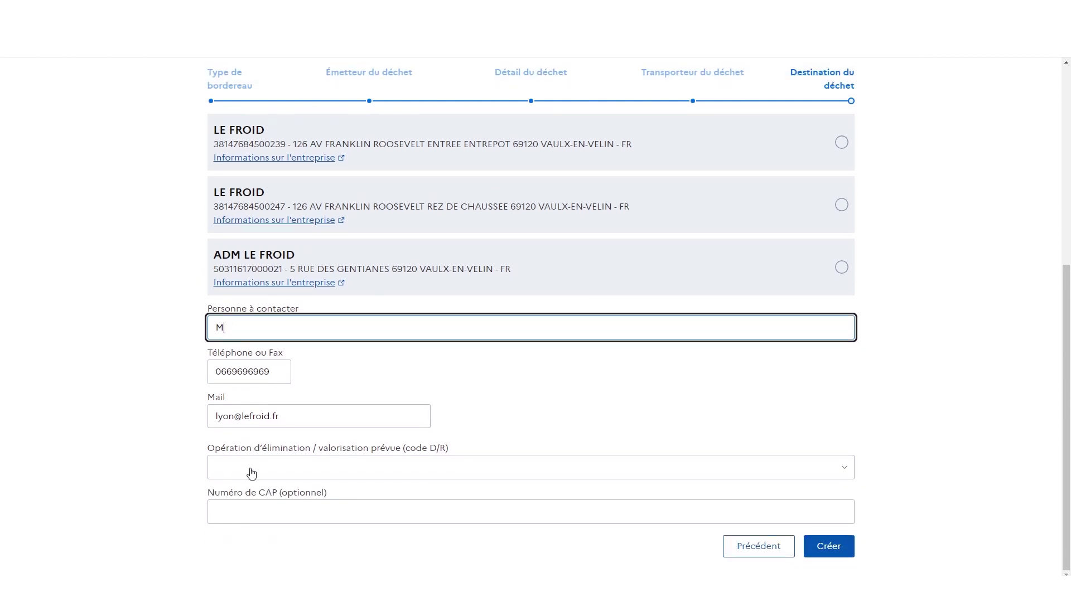
Select R12 as the planned operation and create the BSFF
left_click(252, 474)
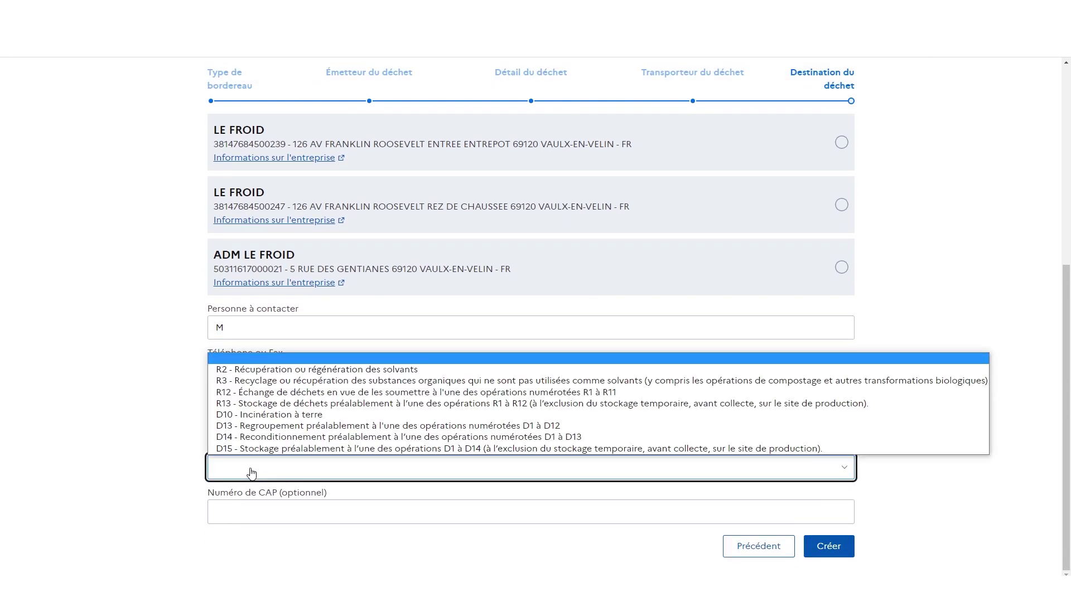
left_click(245, 394)
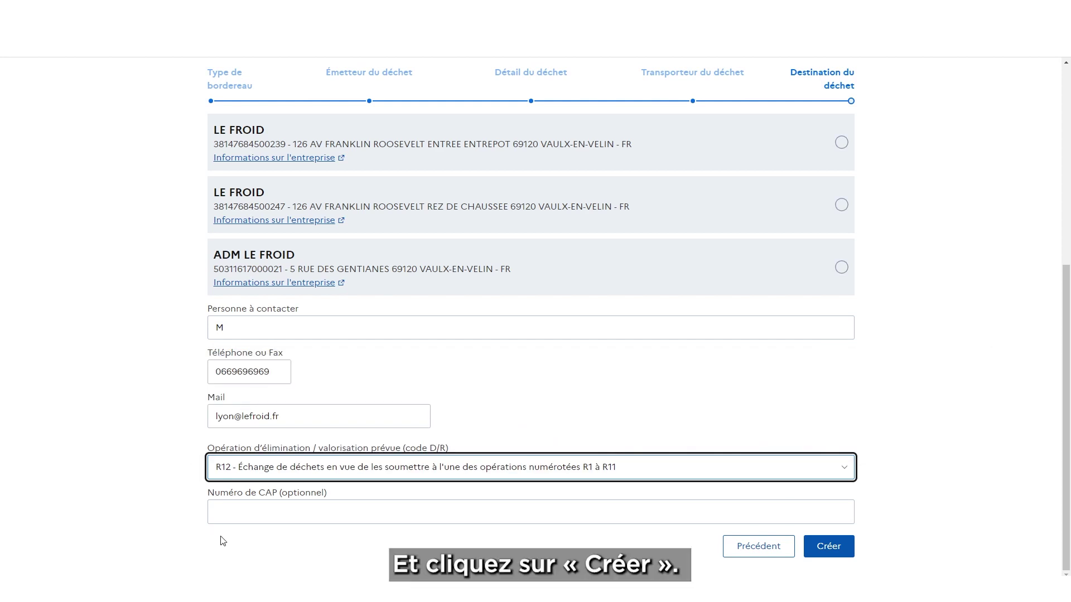
left_click(829, 546)
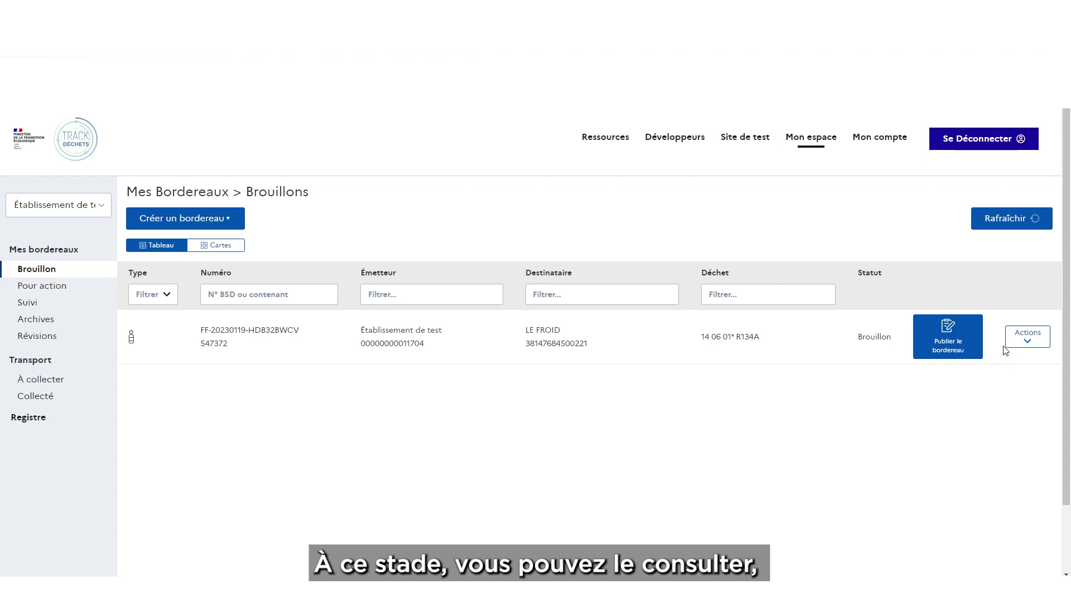
left_click(1021, 339)
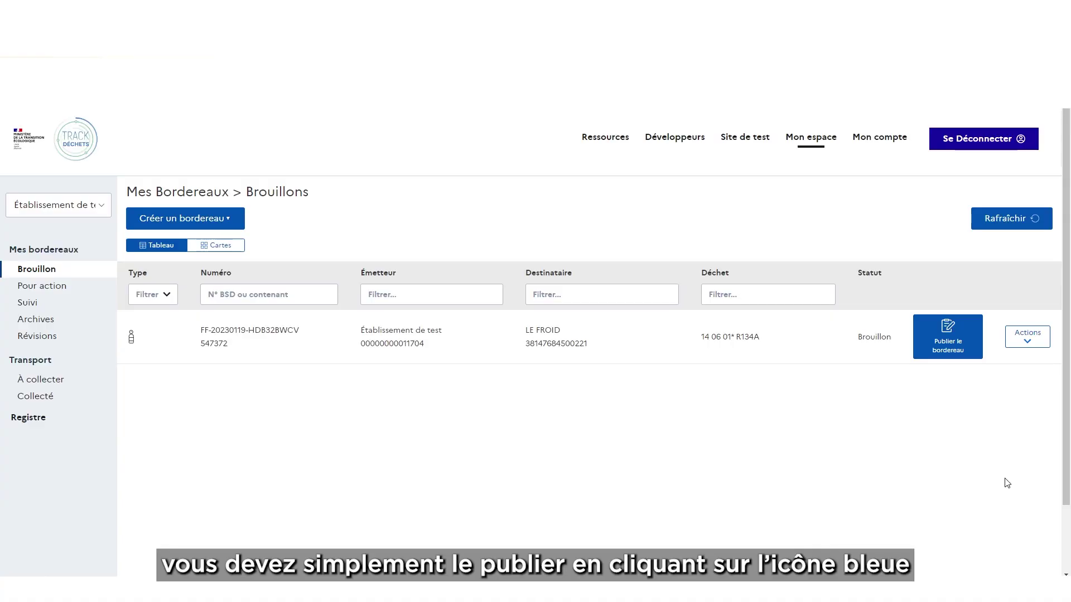
Publish the draft BSFF, confirm, and view it in the Pour action list
left_click(950, 345)
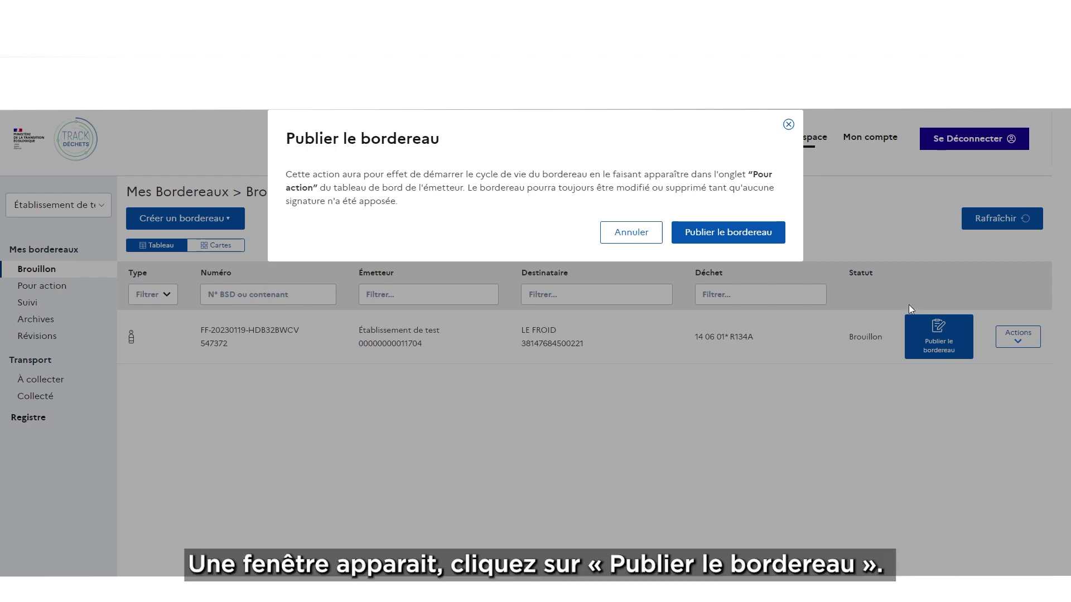
left_click(754, 231)
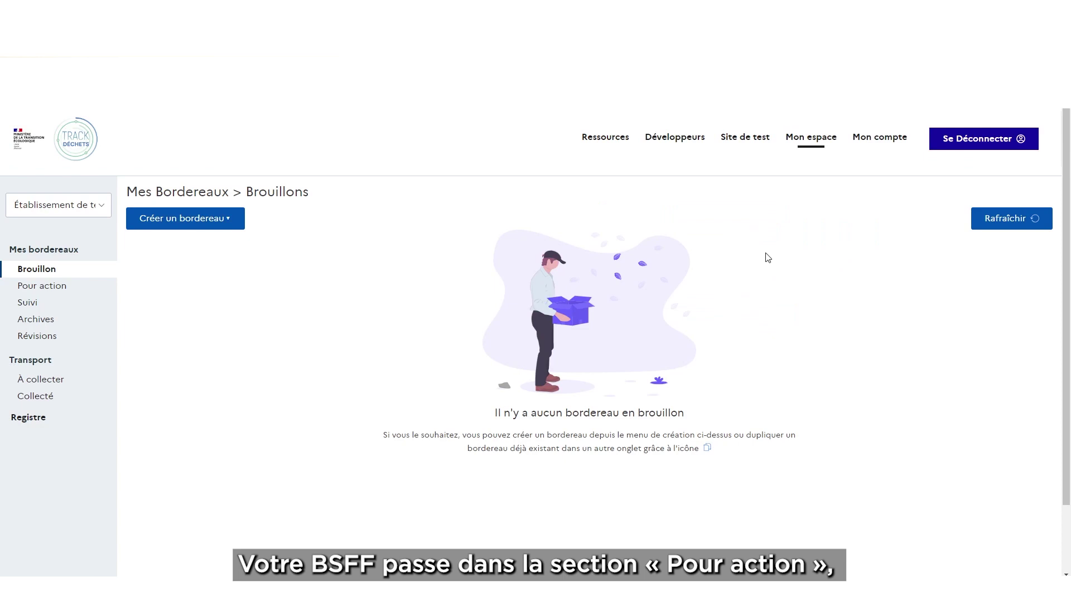
left_click(66, 294)
left_click(73, 212)
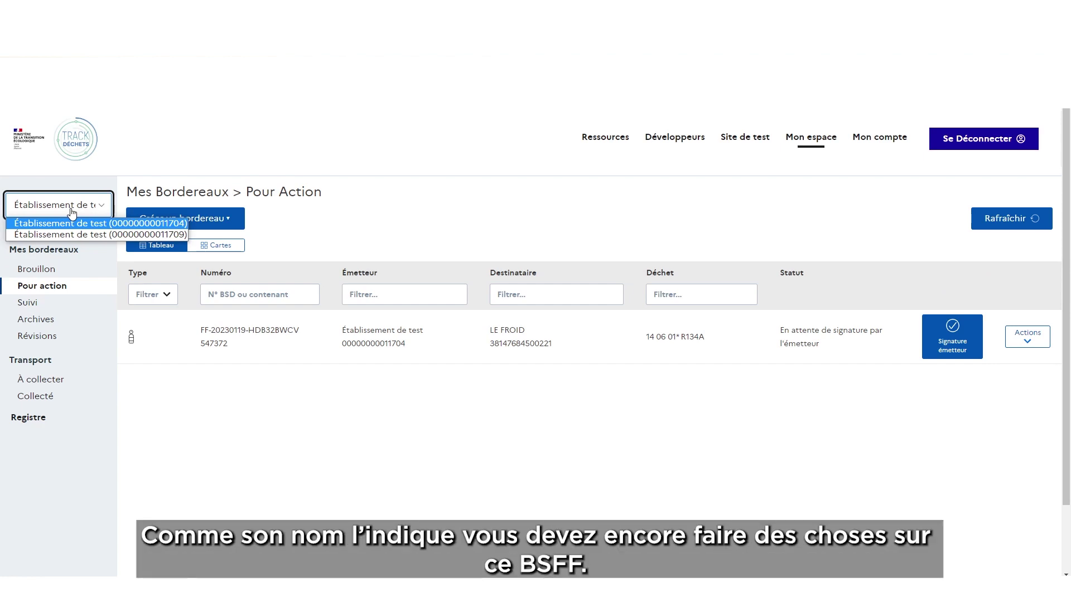
left_click(72, 212)
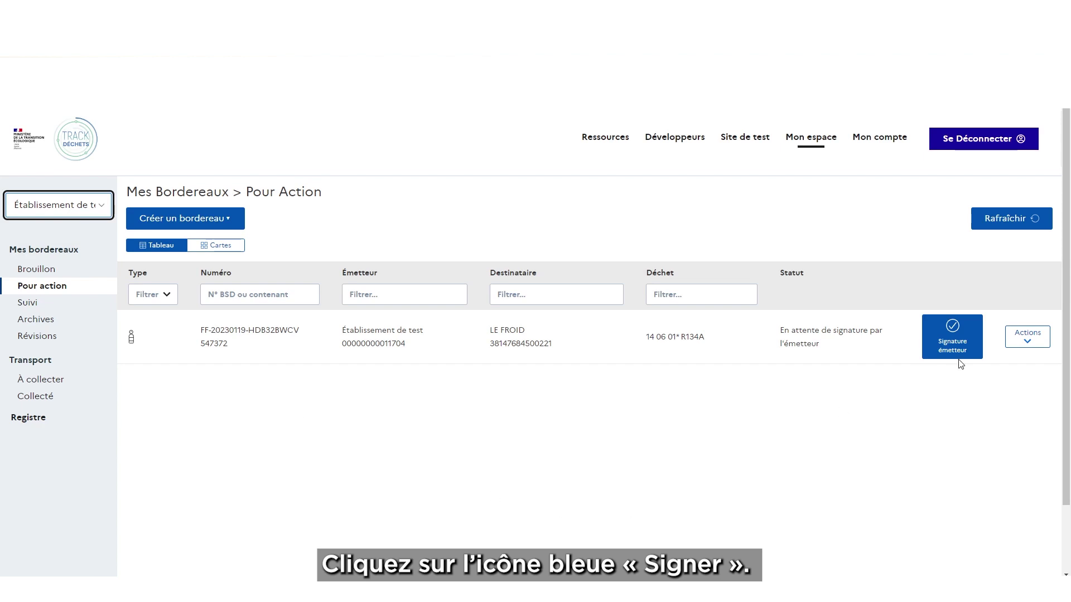
Sign the BSFF as emitter under the signatory's name, then view the Suivi list
left_click(964, 337)
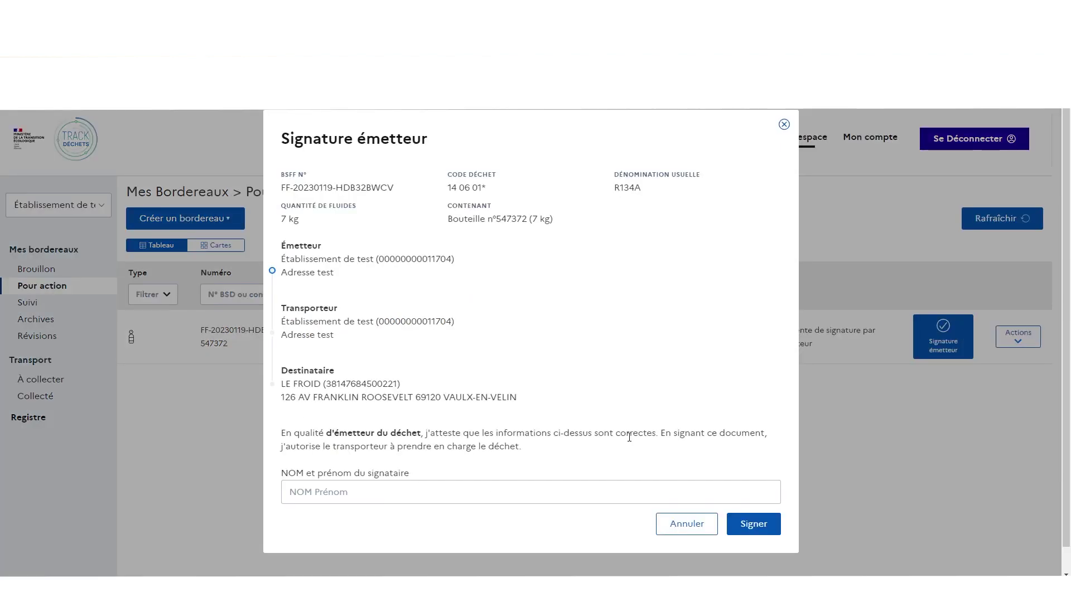
left_click(441, 484)
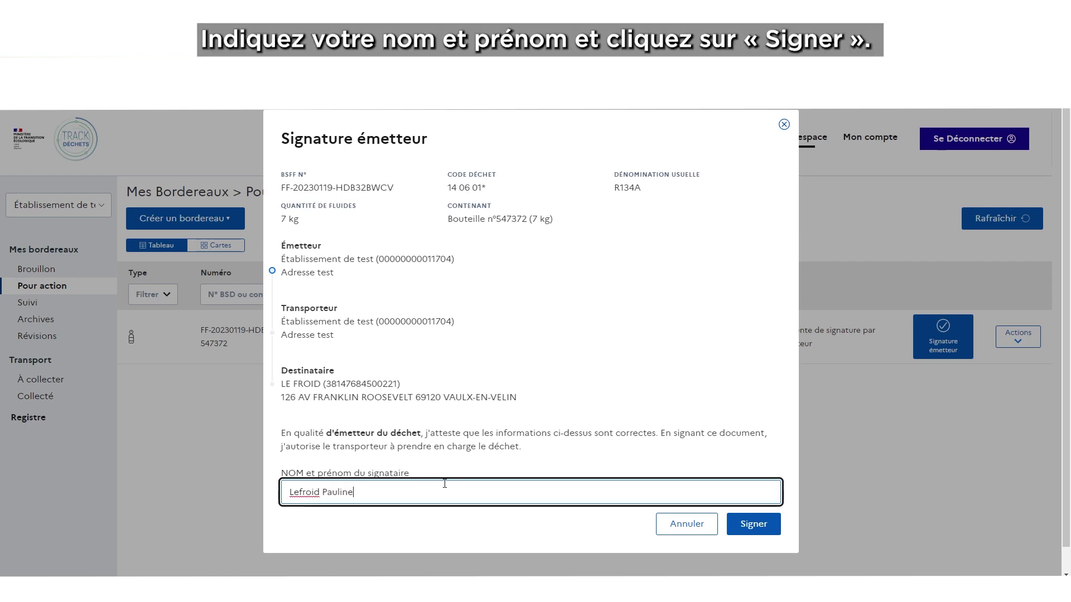
left_click(751, 525)
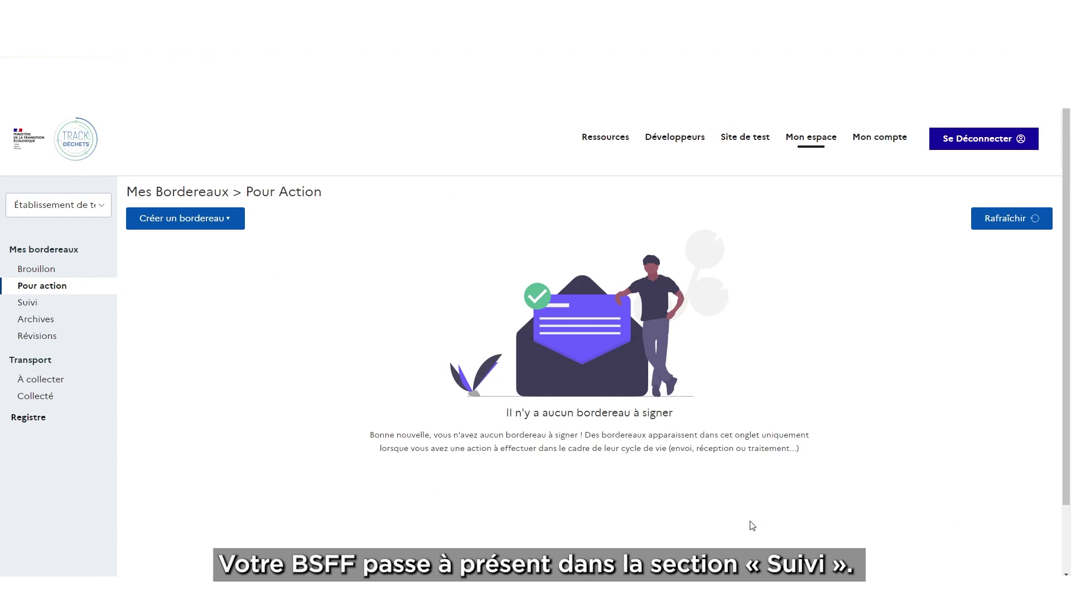
left_click(23, 305)
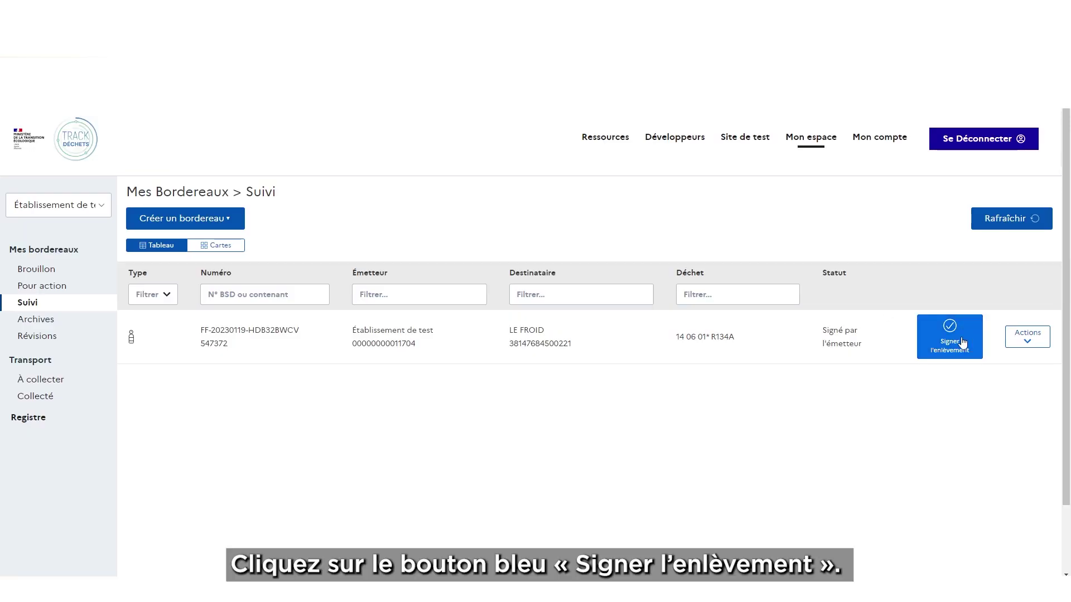
Sign the pickup as transporter under the signatory's name and refresh Suivi
left_click(962, 341)
left_click(353, 486)
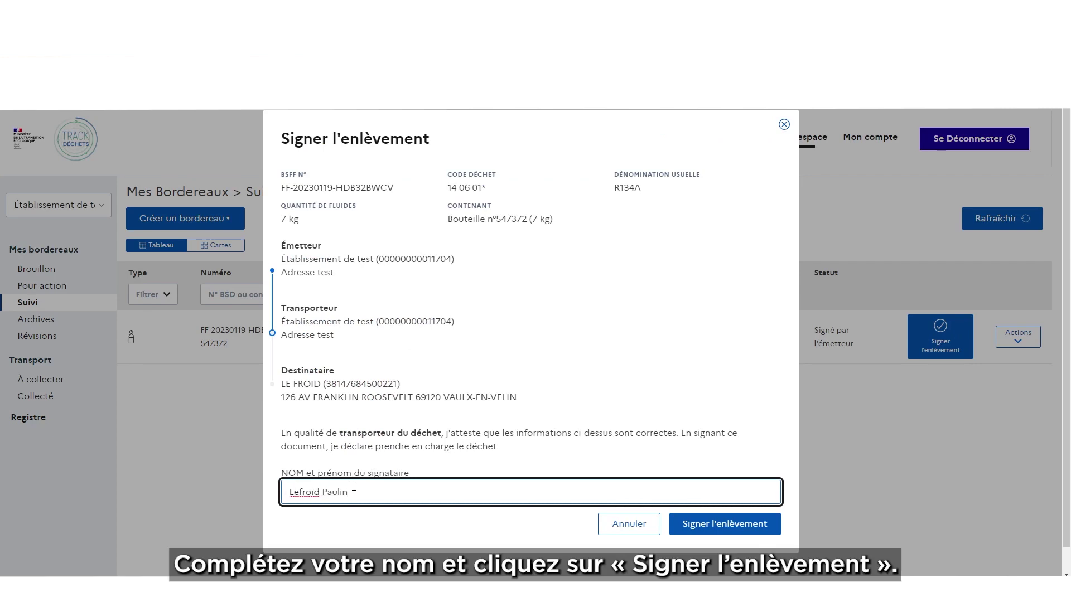
left_click(715, 524)
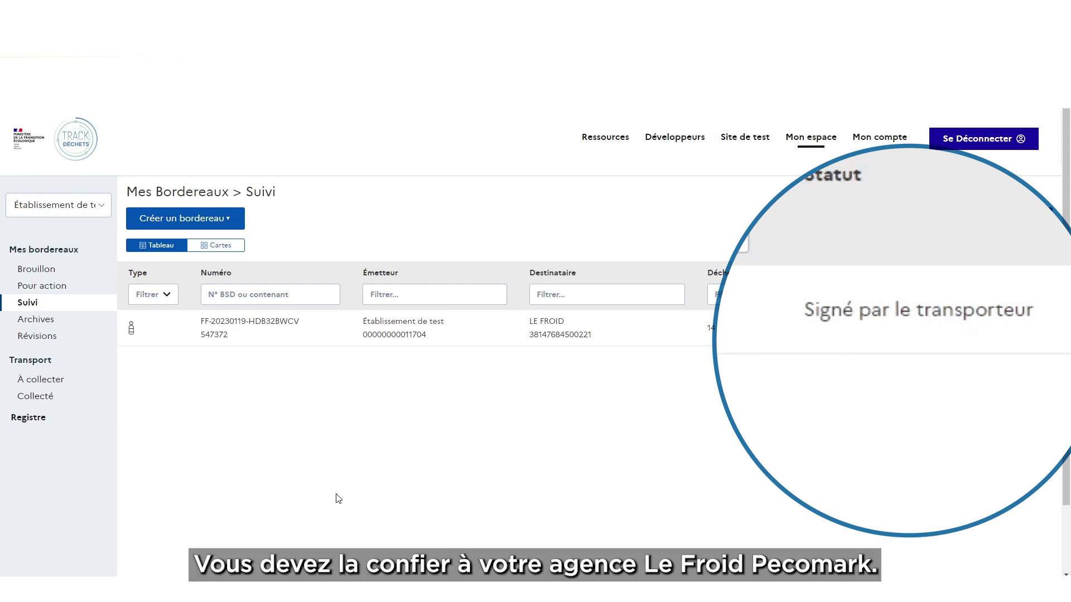
left_click(31, 306)
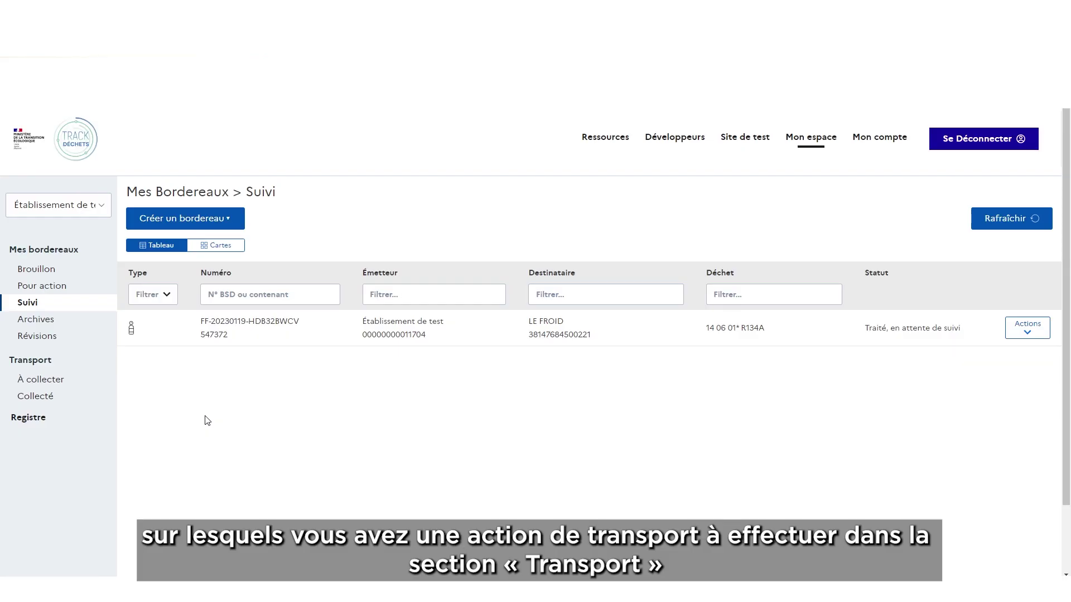
Check the À collecter and Collecté transport lists, then return to Suivi showing it received
left_click(41, 381)
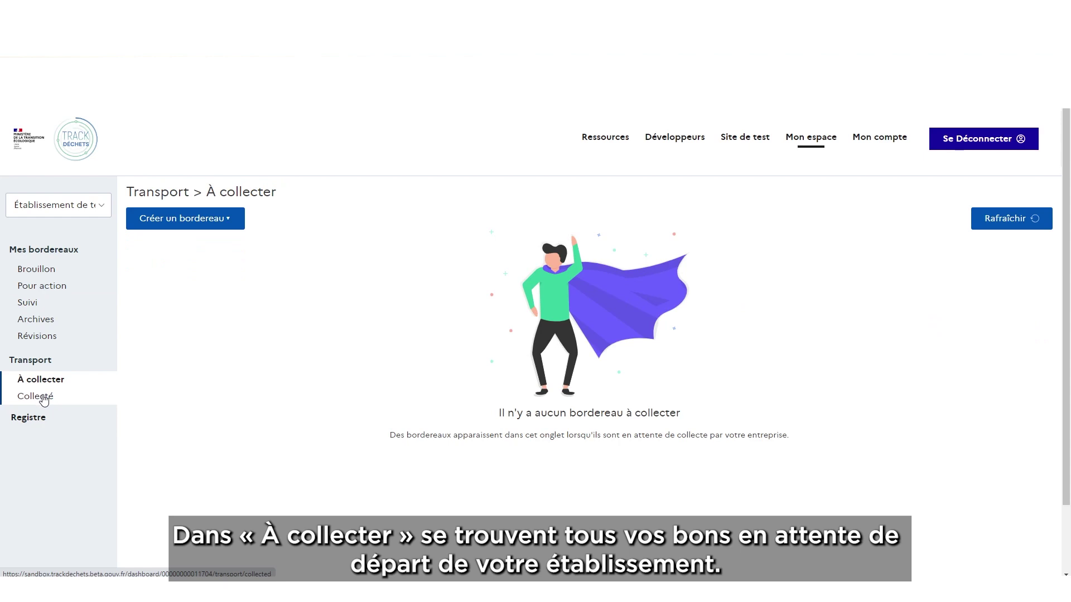
left_click(44, 399)
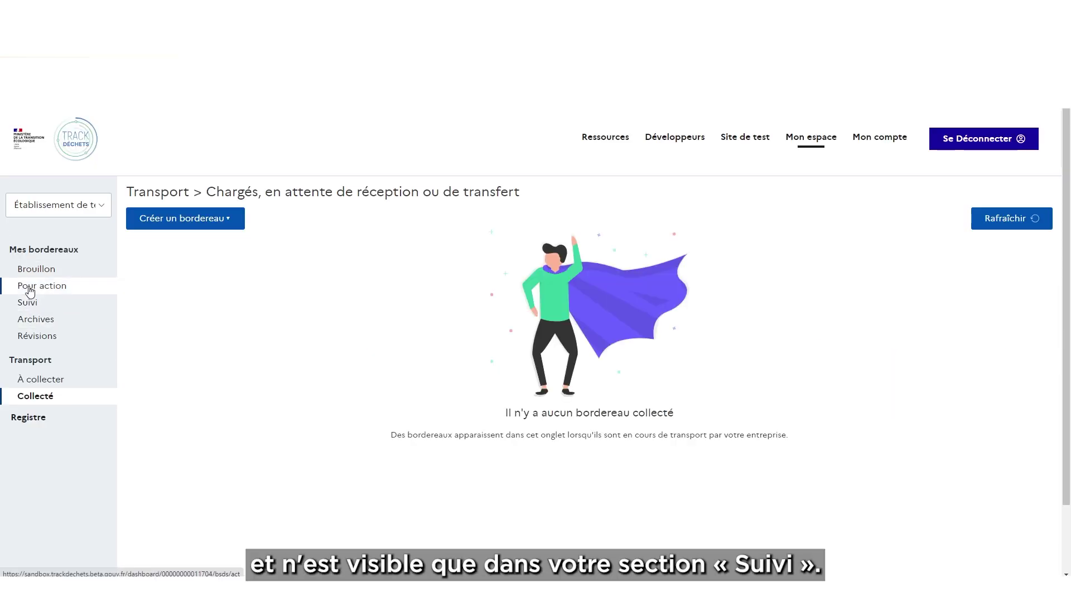
left_click(29, 304)
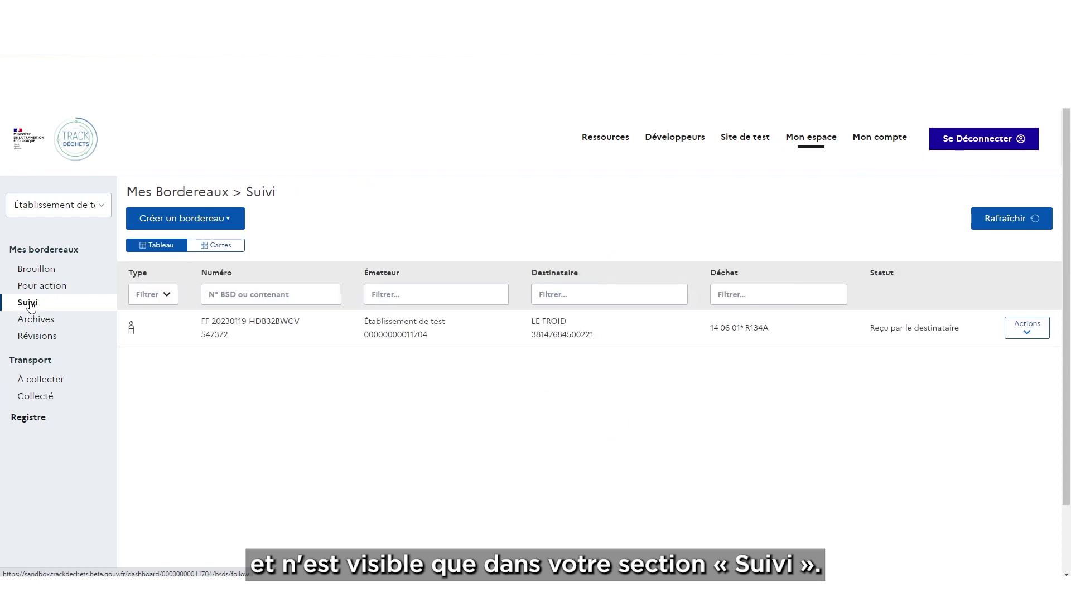